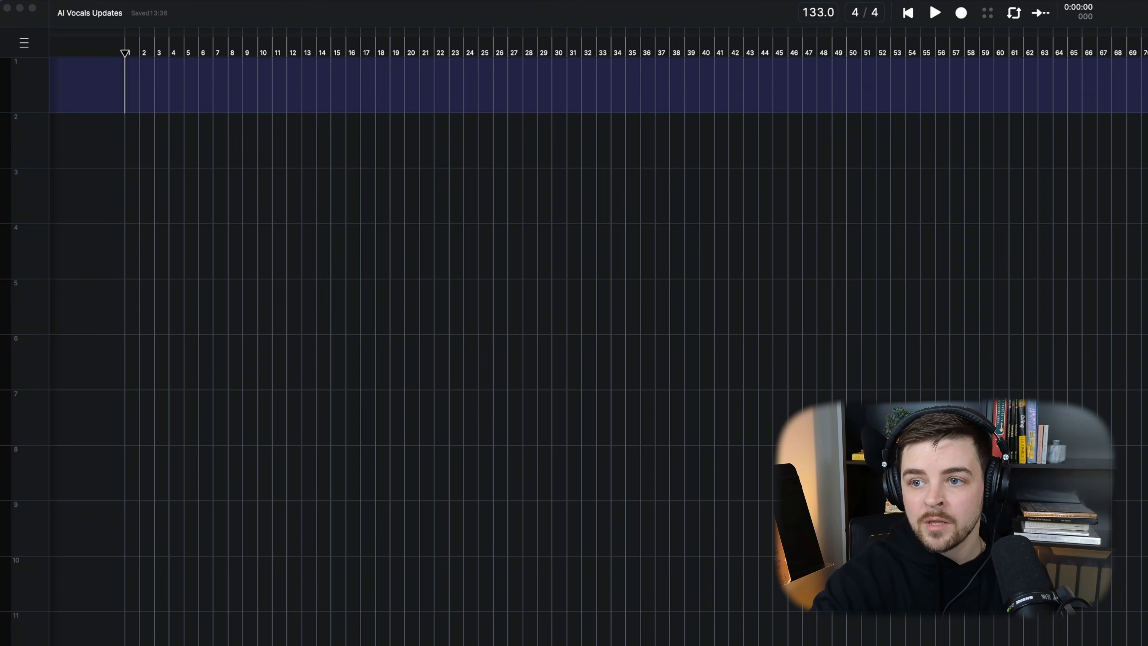
Import the Lead Vocals audio onto track 1 and the Instrumental audio onto track 2, both starting at bar 1
{"action": "left_click_drag", "start_coordinate": [574, 642], "coordinate": [125, 77]}
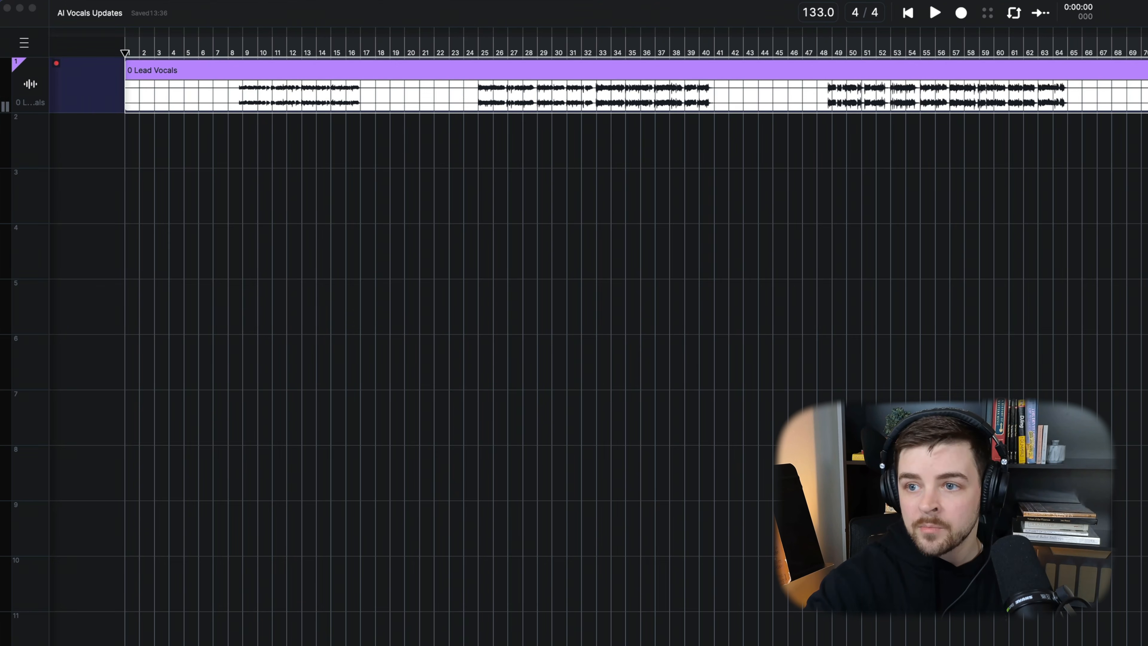
{"action": "left_click_drag", "start_coordinate": [1147, 230], "coordinate": [450, 149]}
{"action": "left_click_drag", "start_coordinate": [573, 121], "coordinate": [241, 129]}
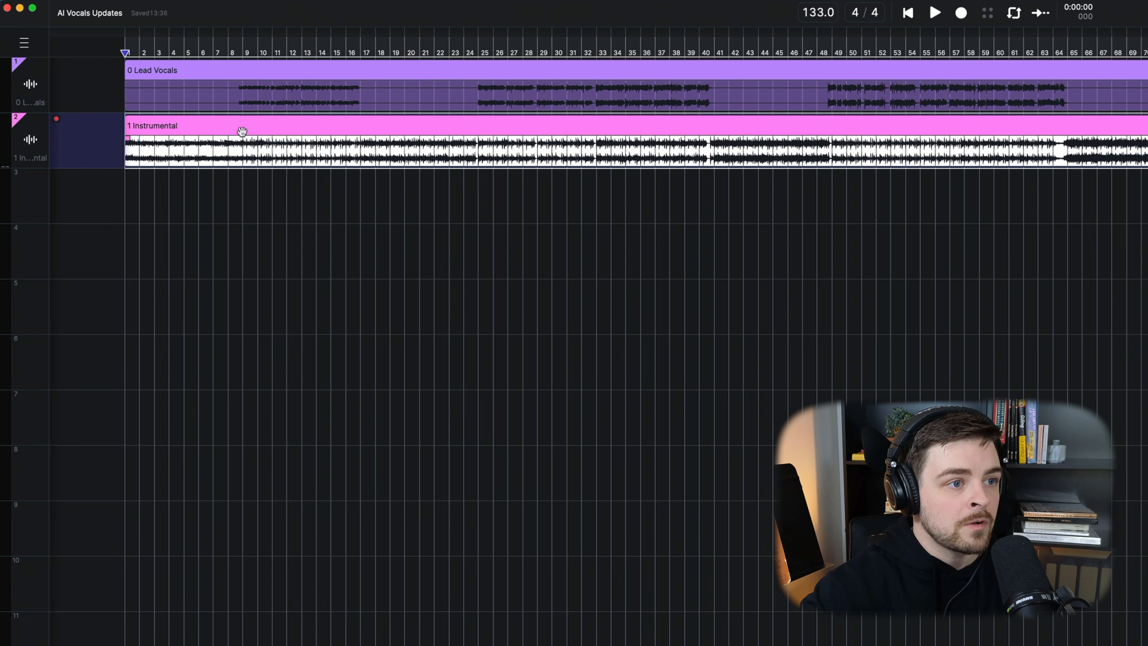
Play the lead vocals and instrumental together from just before bar 9
{"action": "left_click", "coordinate": [137, 176]}
{"action": "left_click", "coordinate": [235, 162]}
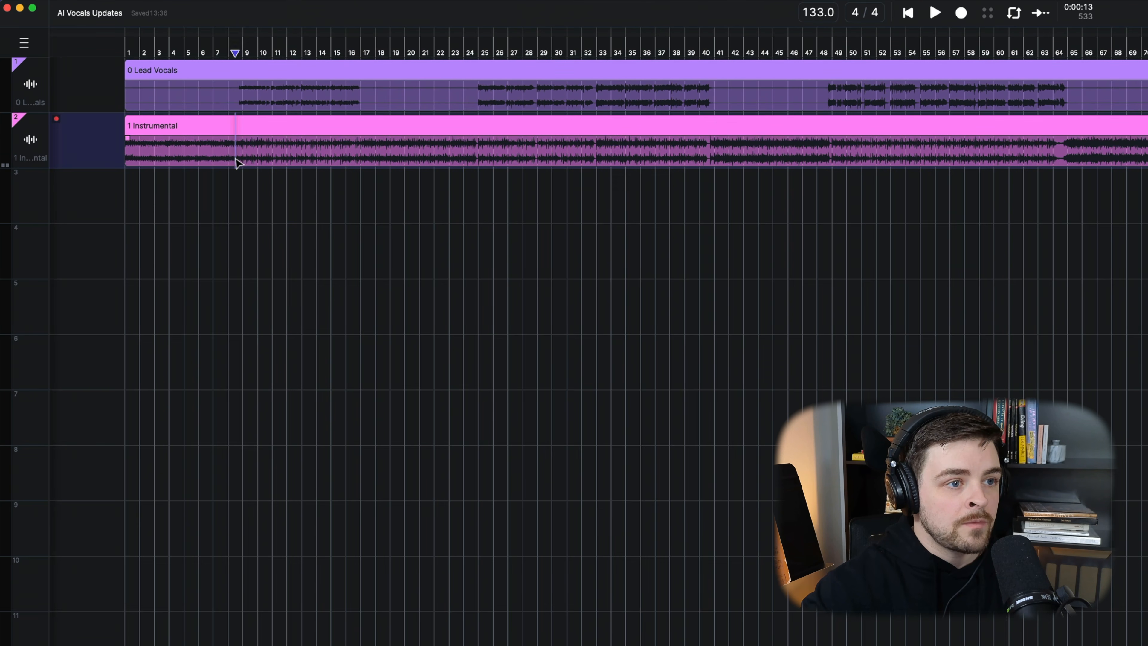
{"action": "key", "text": "space"}
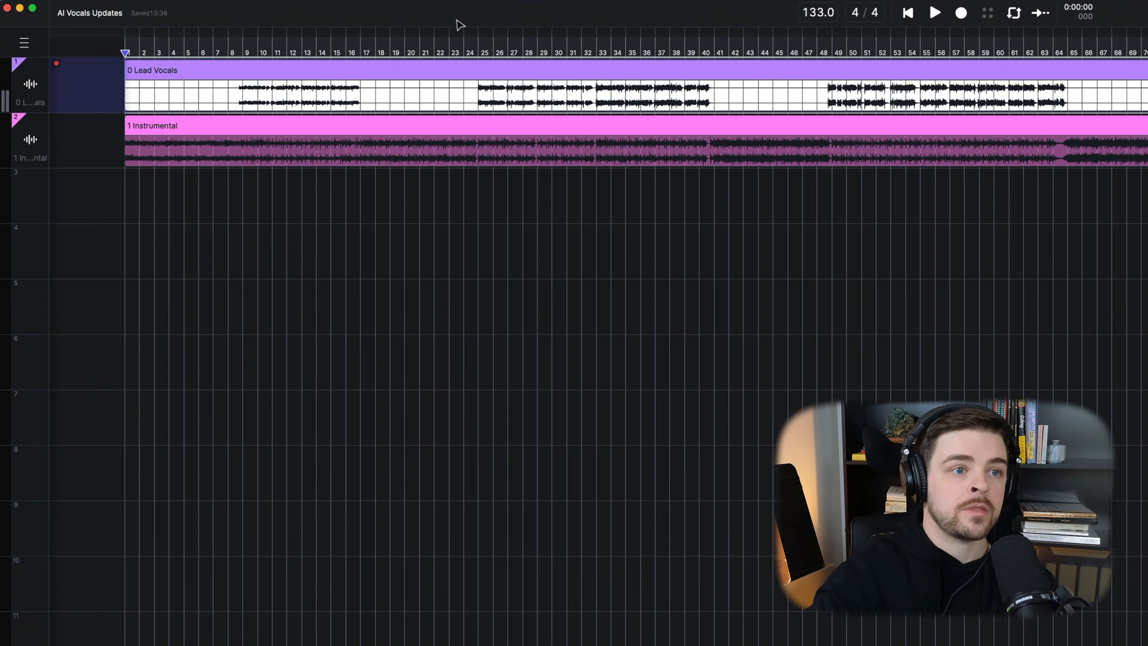
Open the Voice Changer for the Lead Vocals clip and browse the available voices
{"action": "right_click", "coordinate": [441, 72]}
{"action": "mouse_move", "coordinate": [486, 87]}
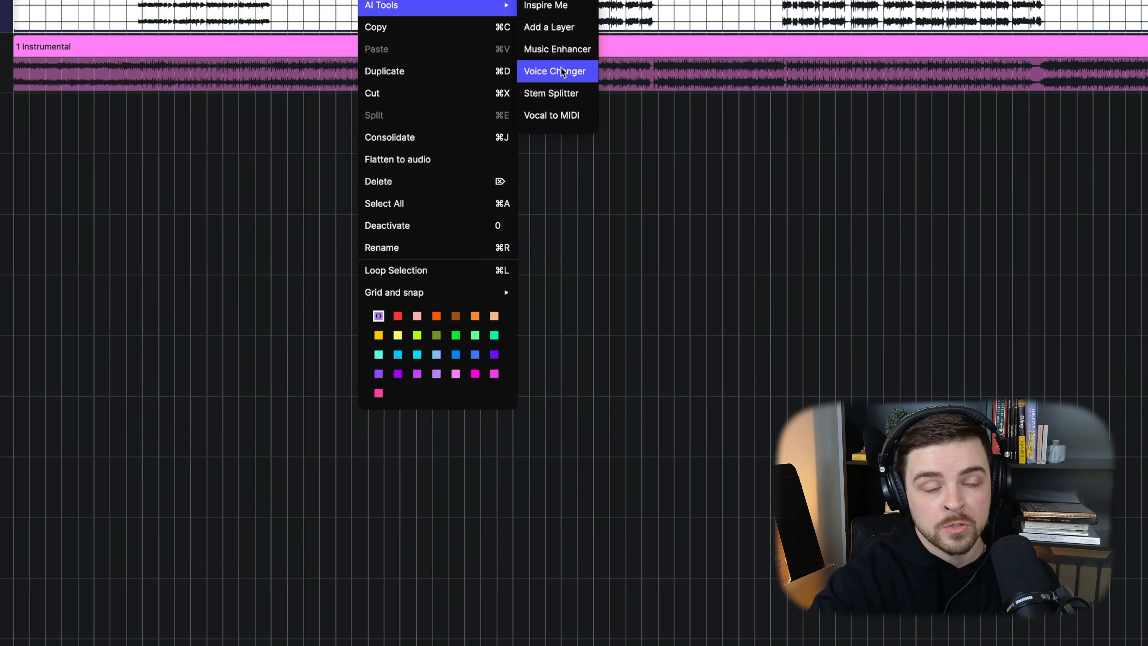
{"action": "left_click", "coordinate": [626, 149]}
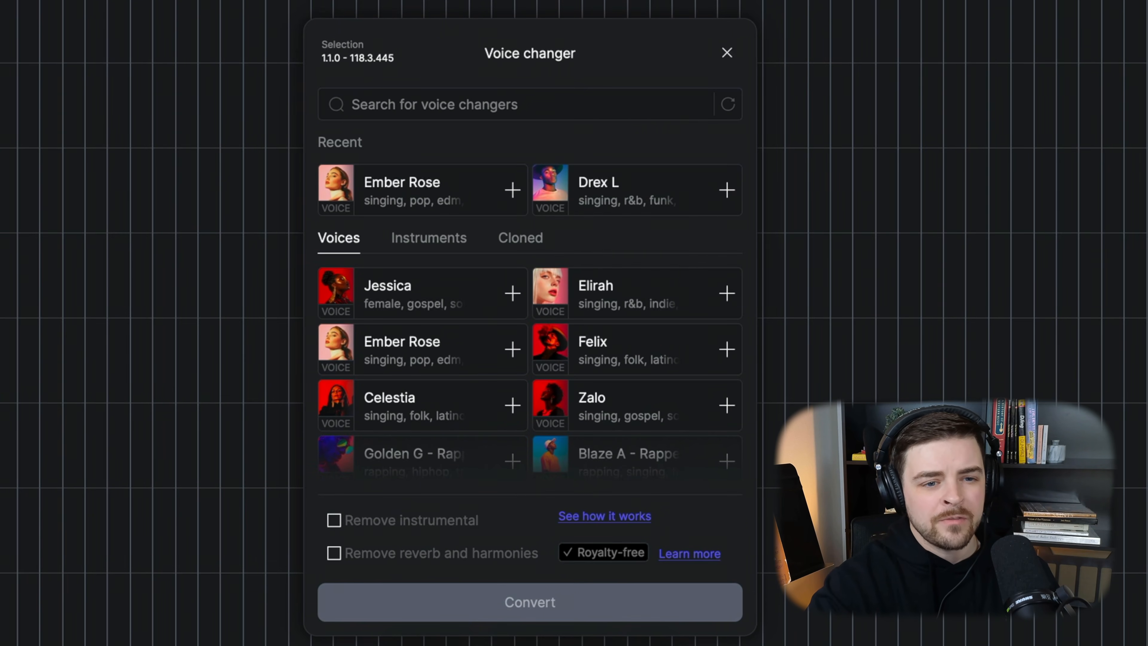
{"action": "scroll", "coordinate": [533, 330], "scroll_direction": "down", "scroll_amount": 5}
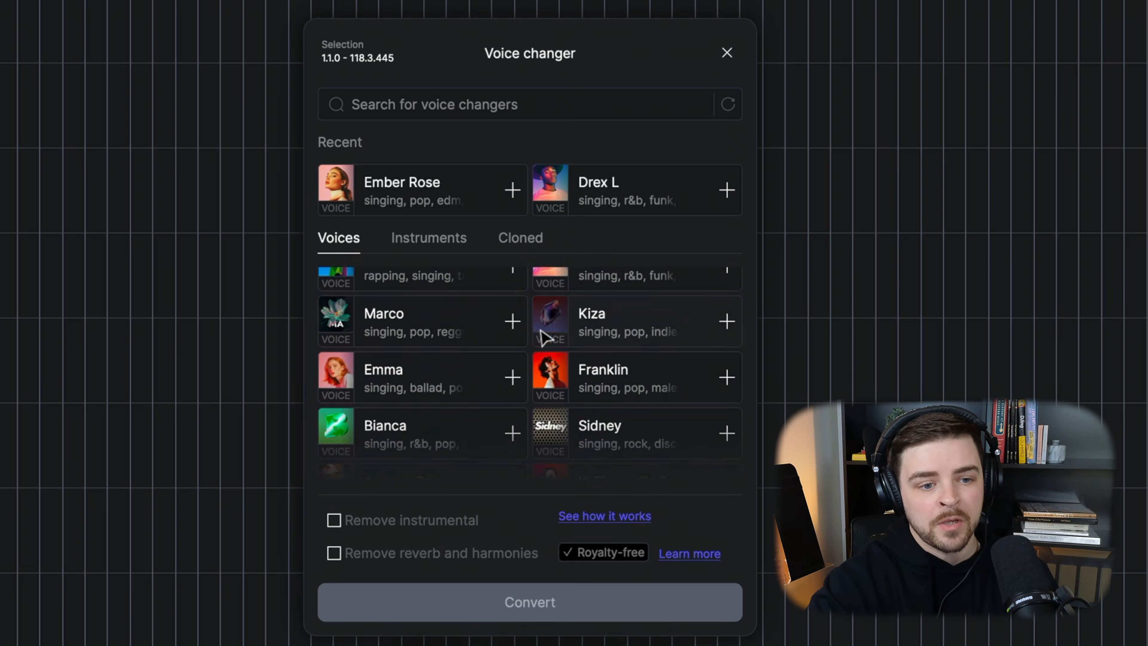
{"action": "scroll", "coordinate": [543, 336], "scroll_direction": "down", "scroll_amount": 10}
{"action": "scroll", "coordinate": [509, 326], "scroll_direction": "up", "scroll_amount": 15}
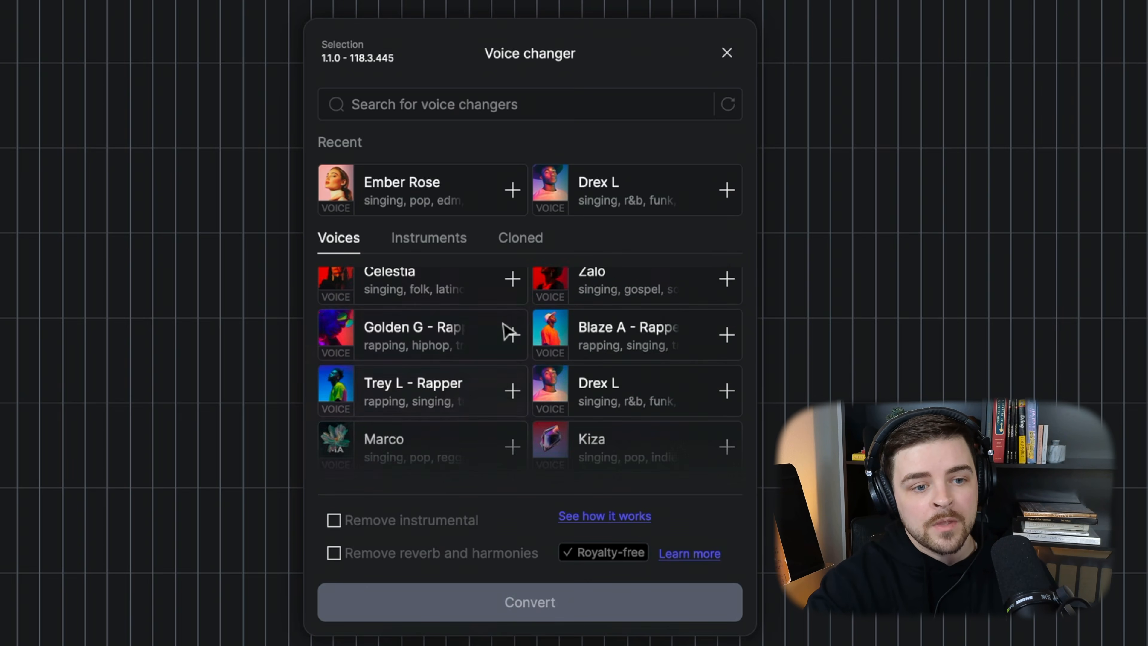
{"action": "scroll", "coordinate": [510, 332], "scroll_direction": "up", "scroll_amount": 3}
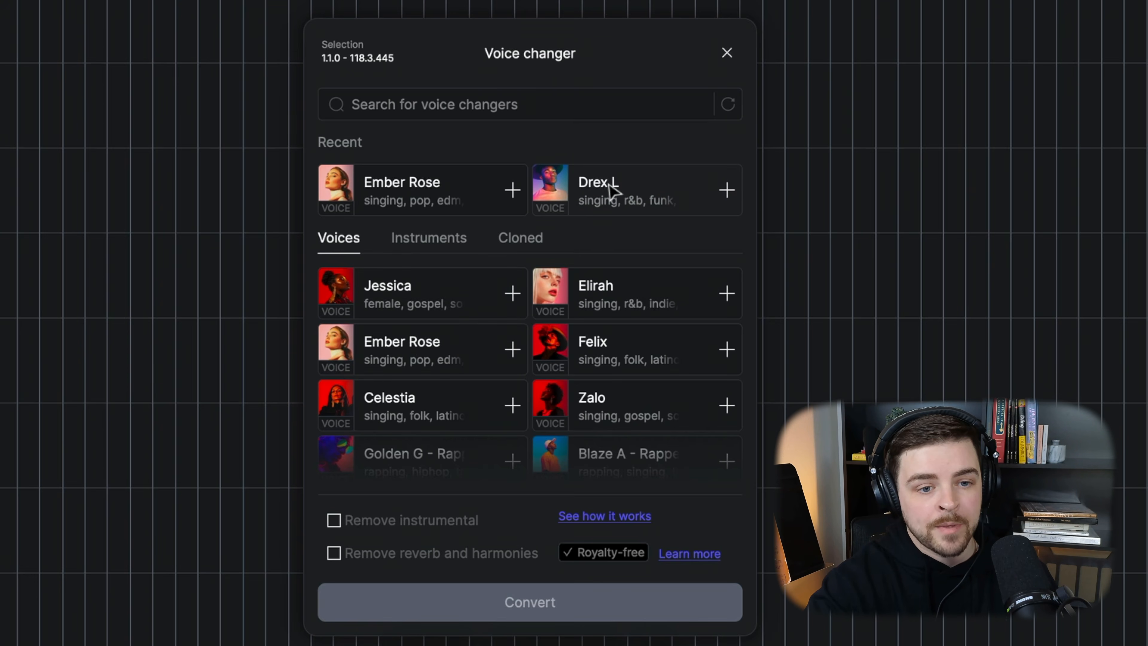
Select the Drex L voice, apply its default settings to all, and convert the lead vocals
{"action": "left_click", "coordinate": [725, 191]}
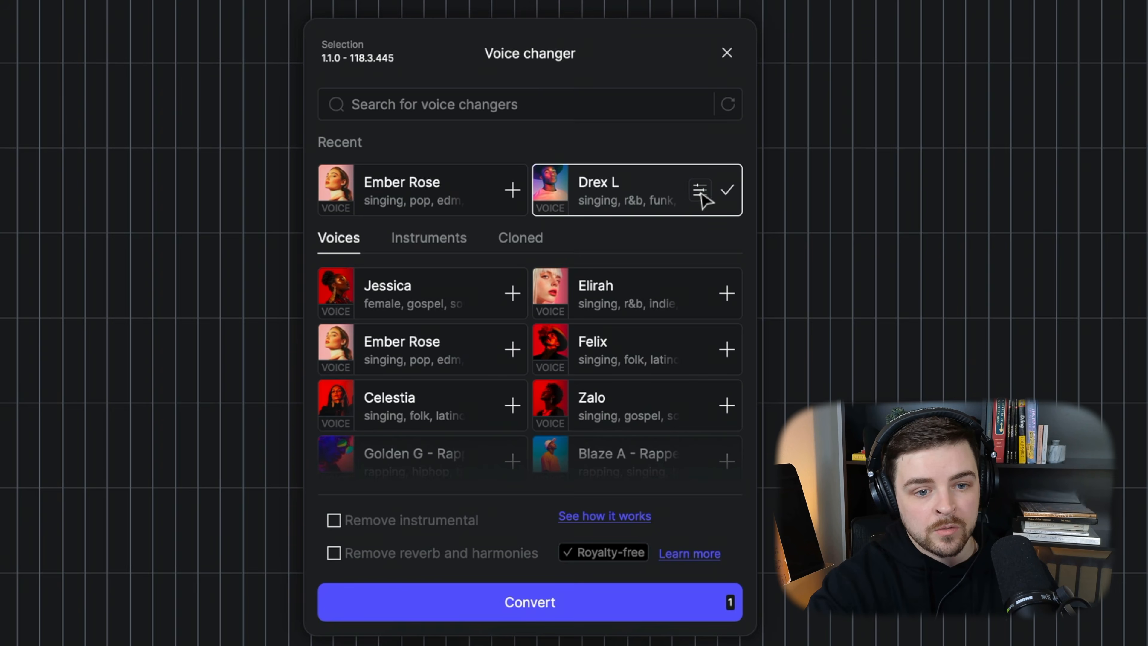
{"action": "left_click", "coordinate": [704, 197]}
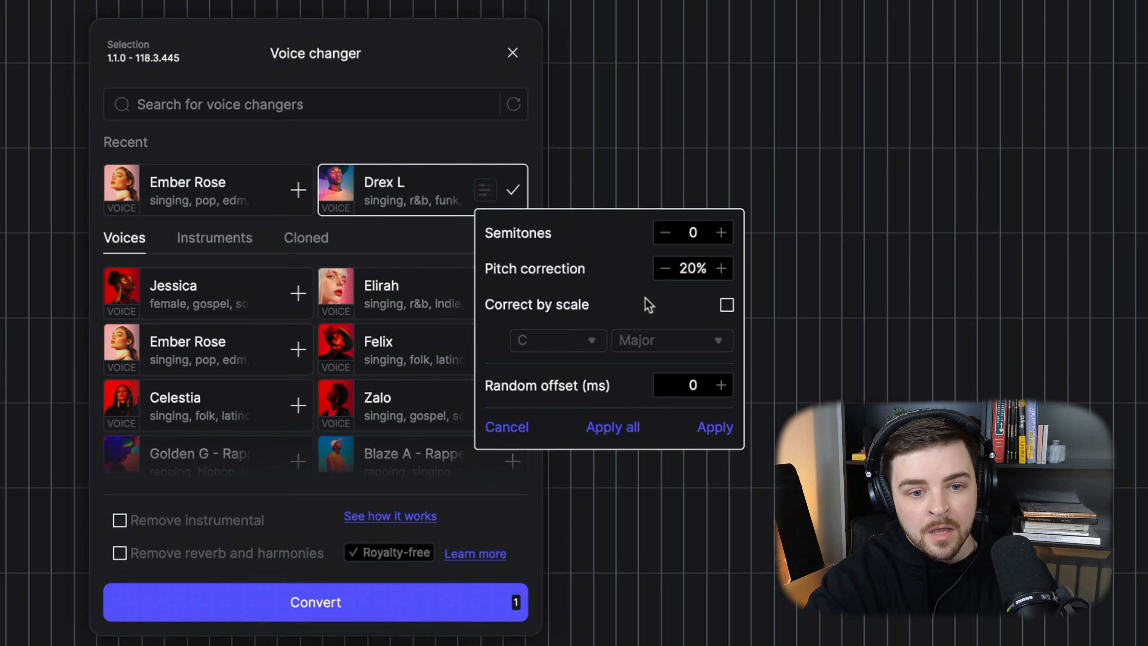
{"action": "left_click", "coordinate": [590, 435]}
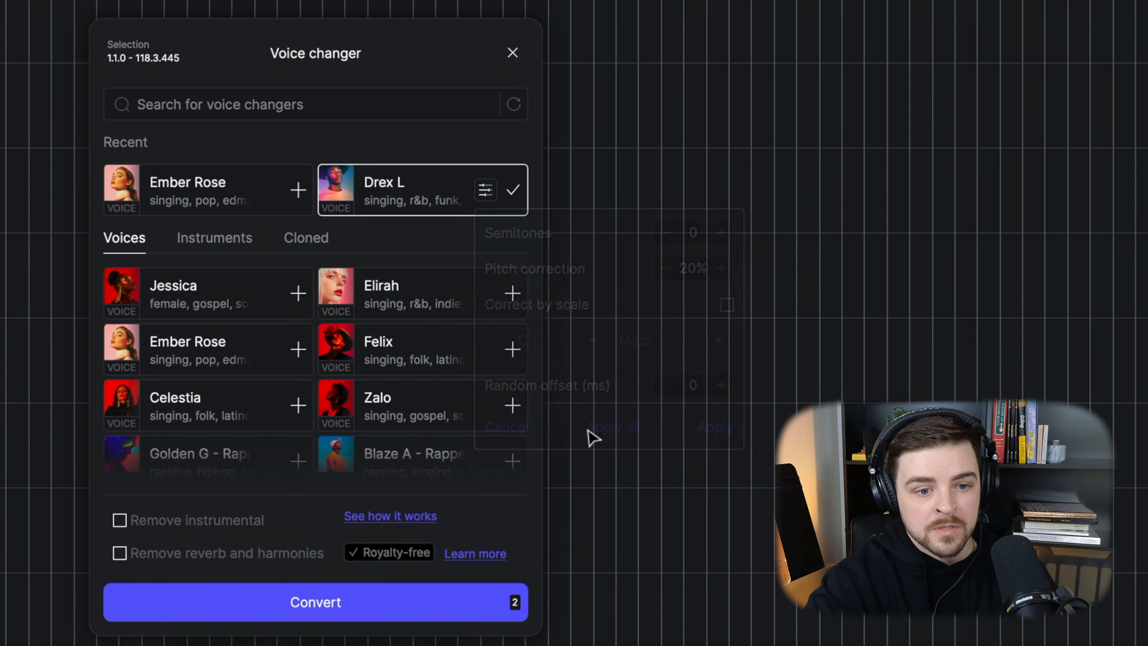
{"action": "left_click", "coordinate": [299, 606]}
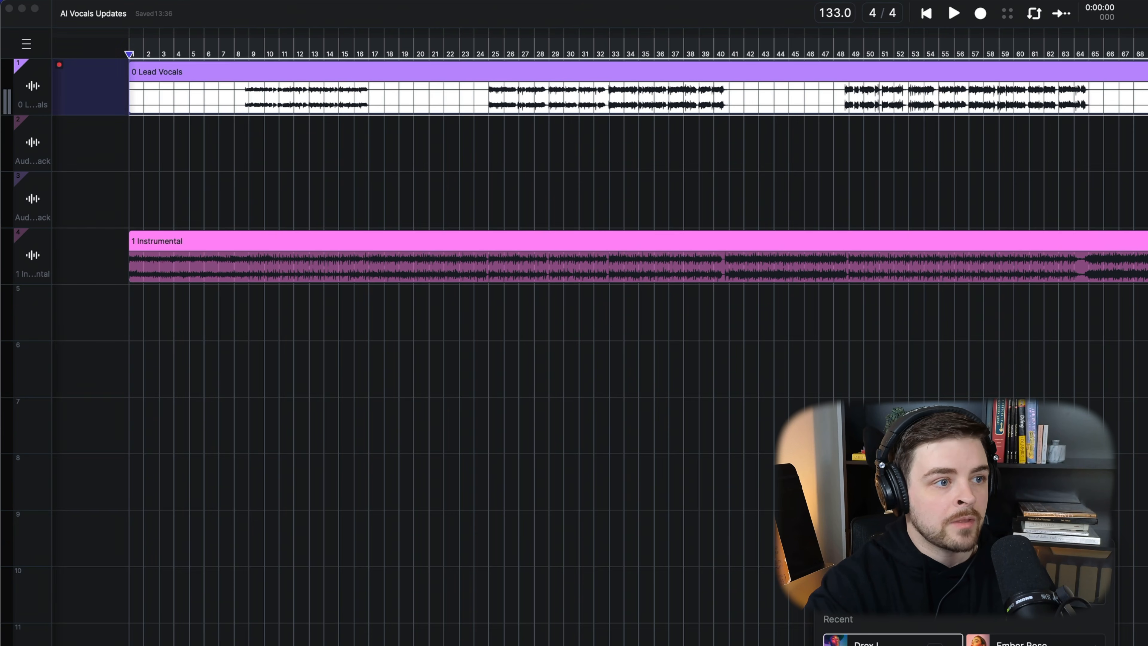
Play the converted Drex L vocal track on its own from just before bar 9
{"action": "left_click", "coordinate": [242, 216]}
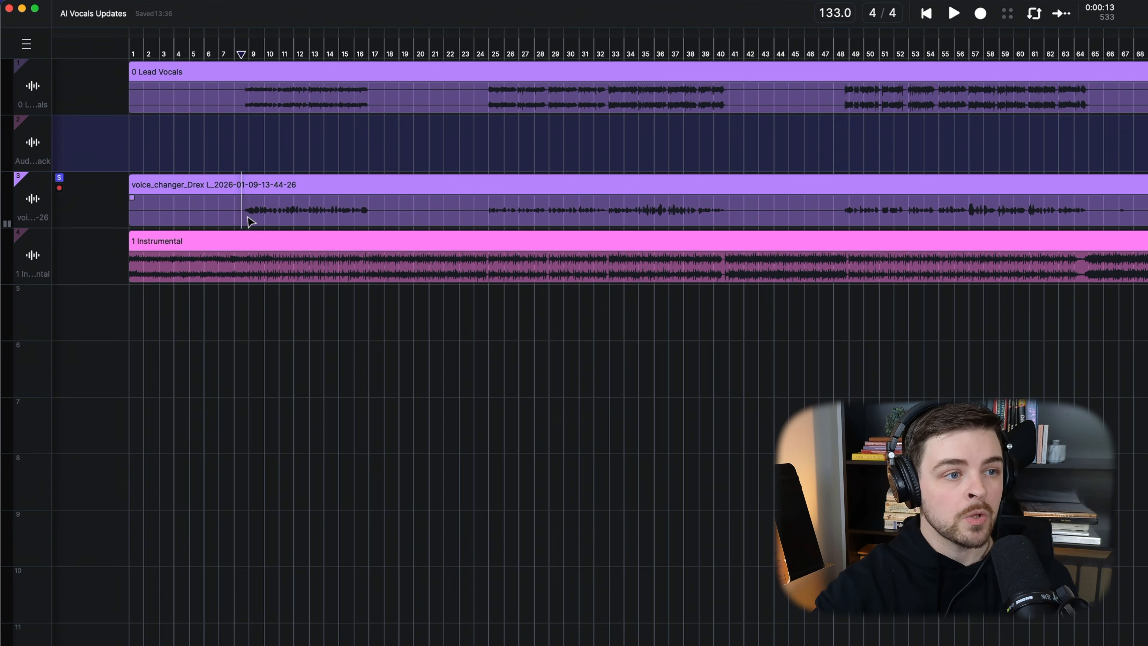
{"action": "left_click", "coordinate": [239, 222]}
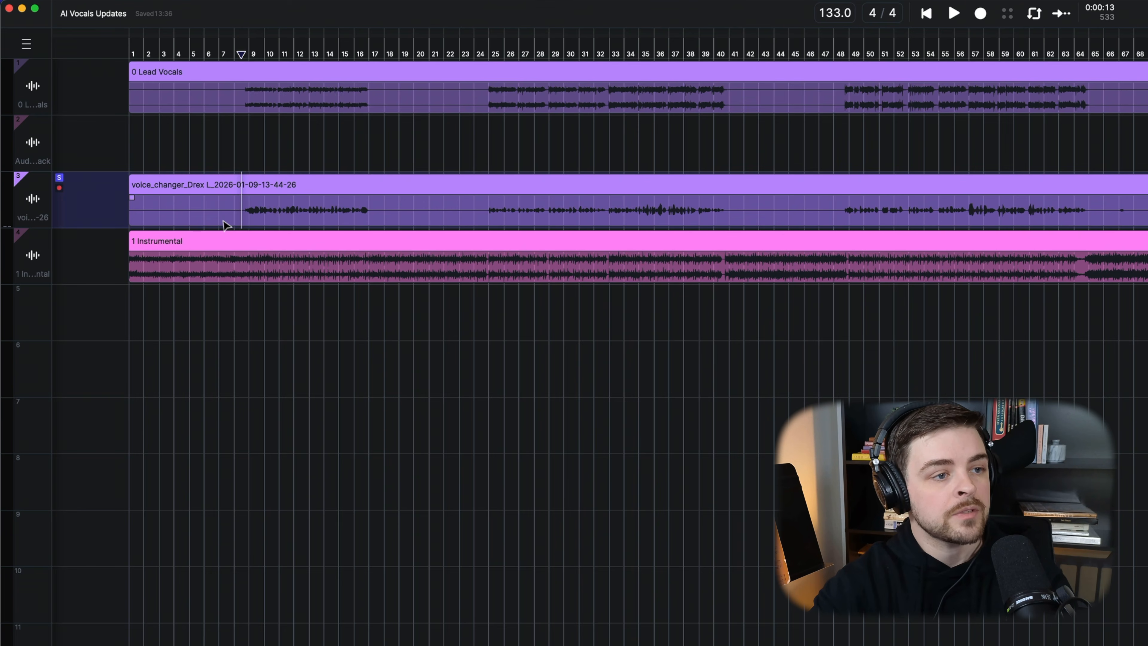
{"action": "key", "text": "space"}
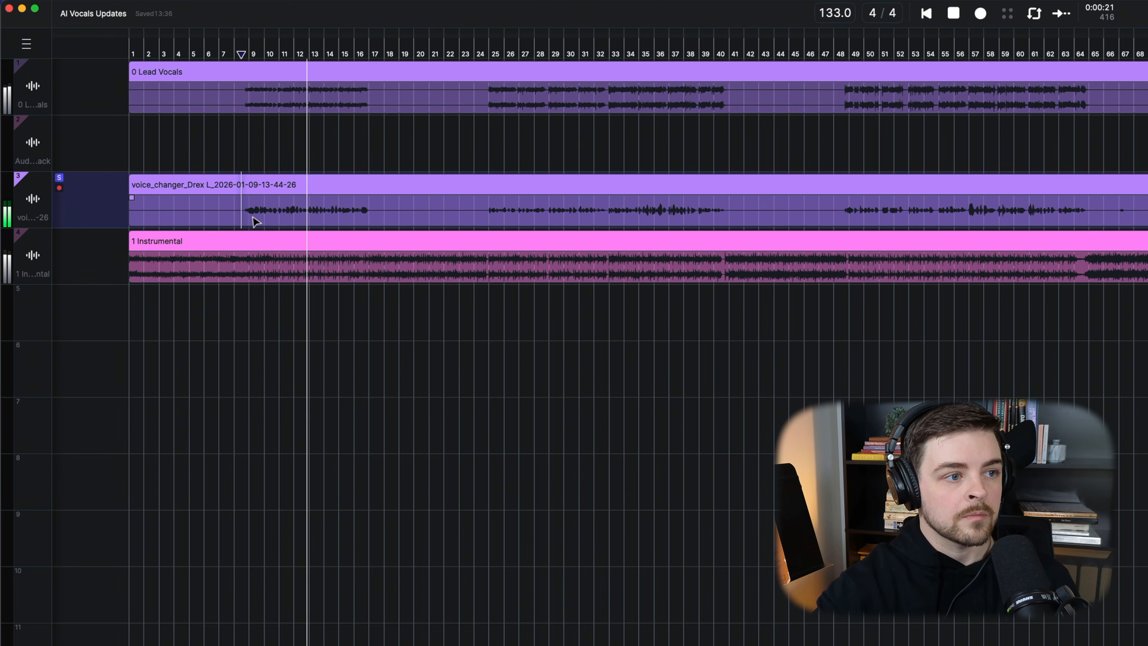
{"action": "key", "text": "space"}
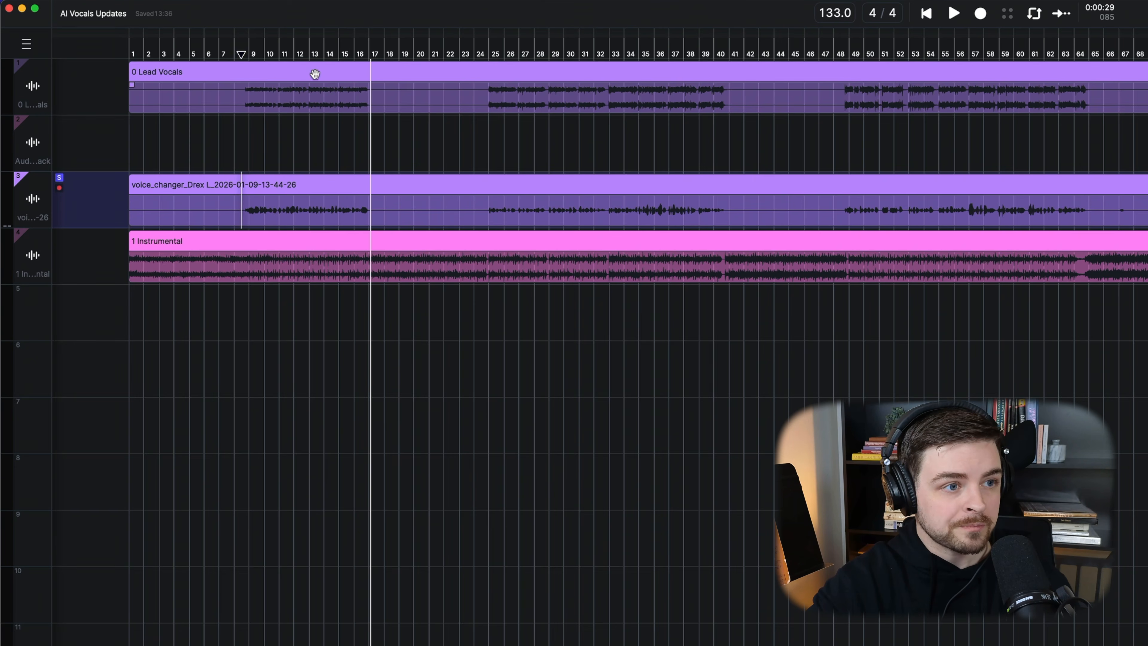
Open the Voice Changer for the Lead Vocals clip again, select the Ember Rose voice and open its settings
{"action": "left_click", "coordinate": [315, 74]}
{"action": "right_click", "coordinate": [324, 72]}
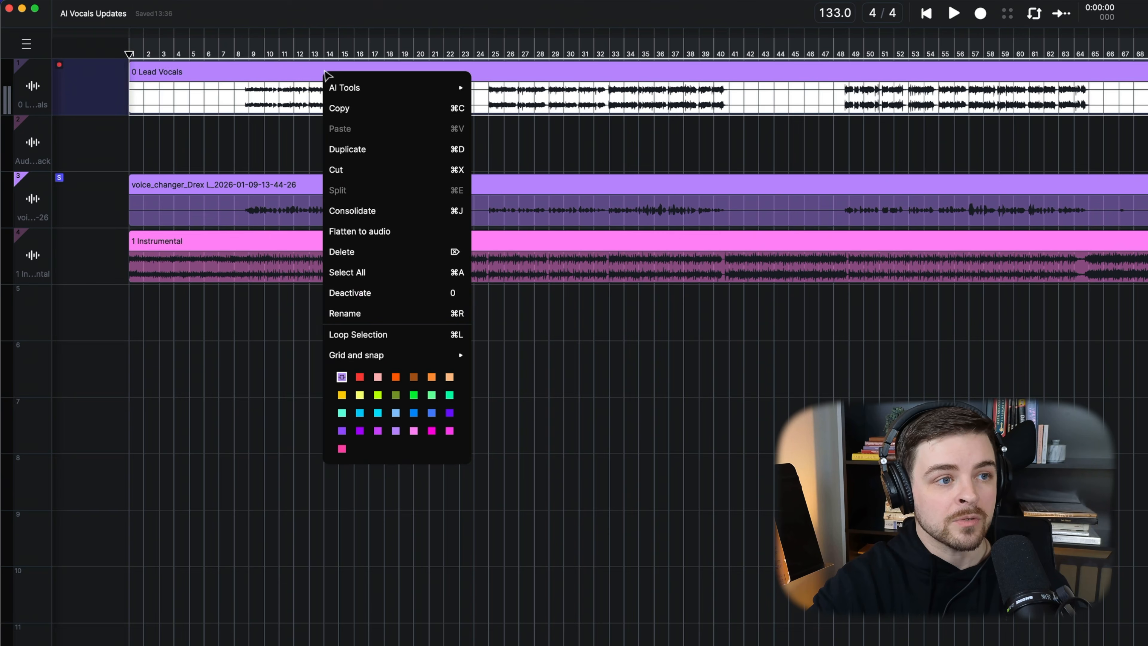
{"action": "mouse_move", "coordinate": [345, 80]}
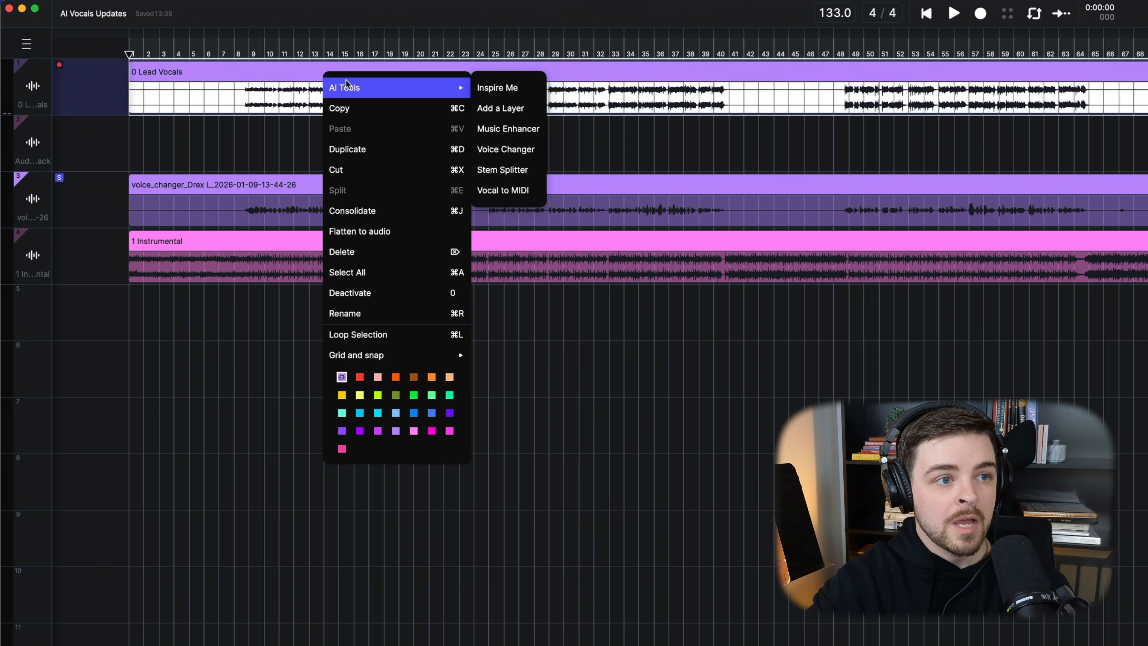
{"action": "left_click", "coordinate": [515, 150]}
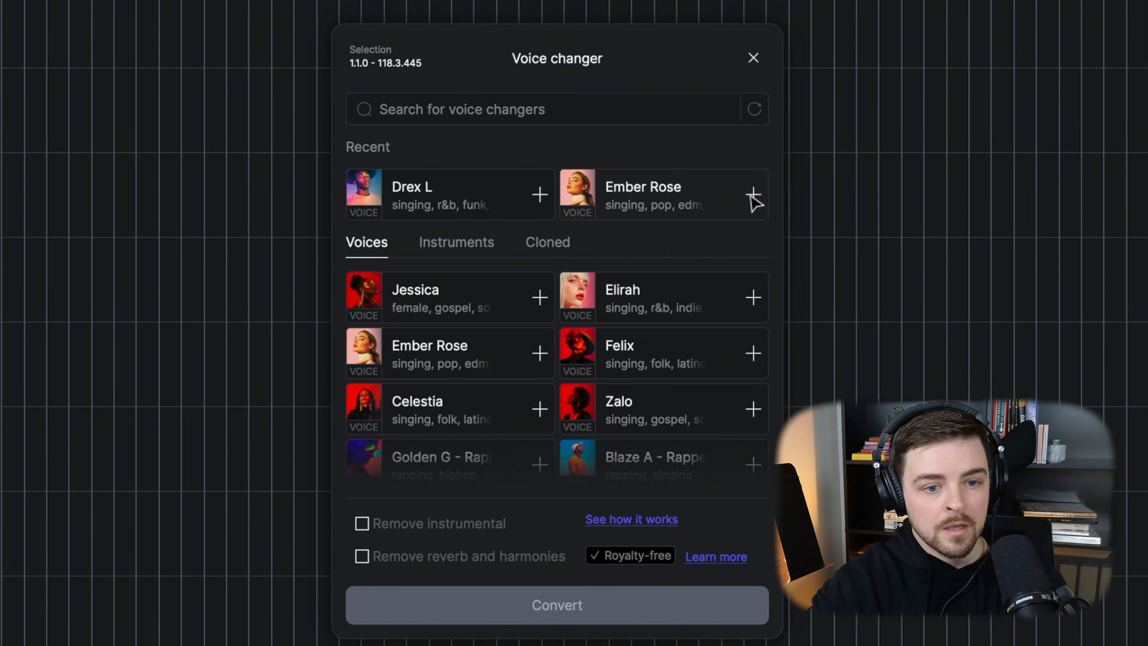
{"action": "left_click", "coordinate": [752, 195]}
{"action": "left_click", "coordinate": [722, 200]}
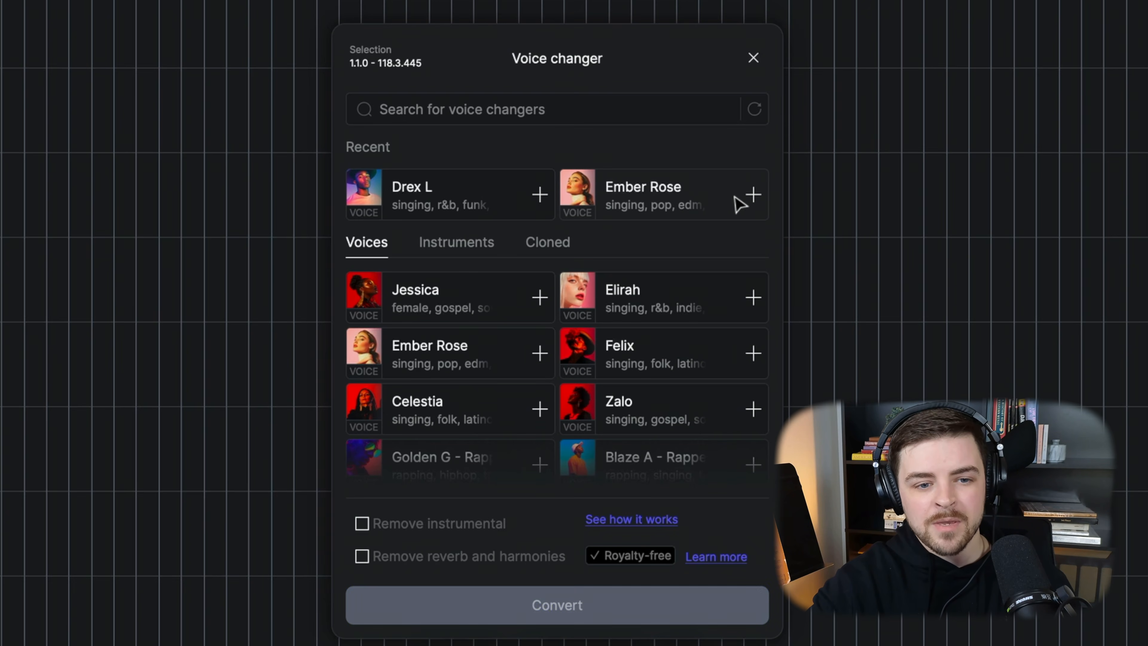
{"action": "left_click", "coordinate": [749, 197]}
{"action": "left_click", "coordinate": [730, 195]}
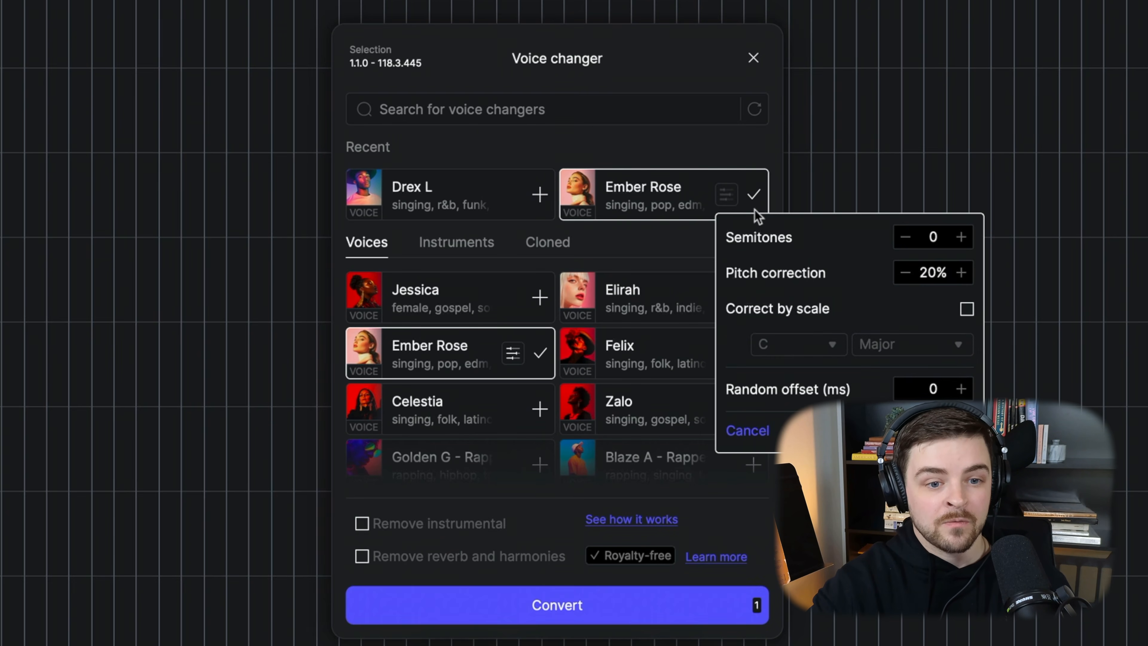
Raise the Ember Rose voice's semitones and convert the lead vocals
{"action": "left_click", "coordinate": [964, 238]}
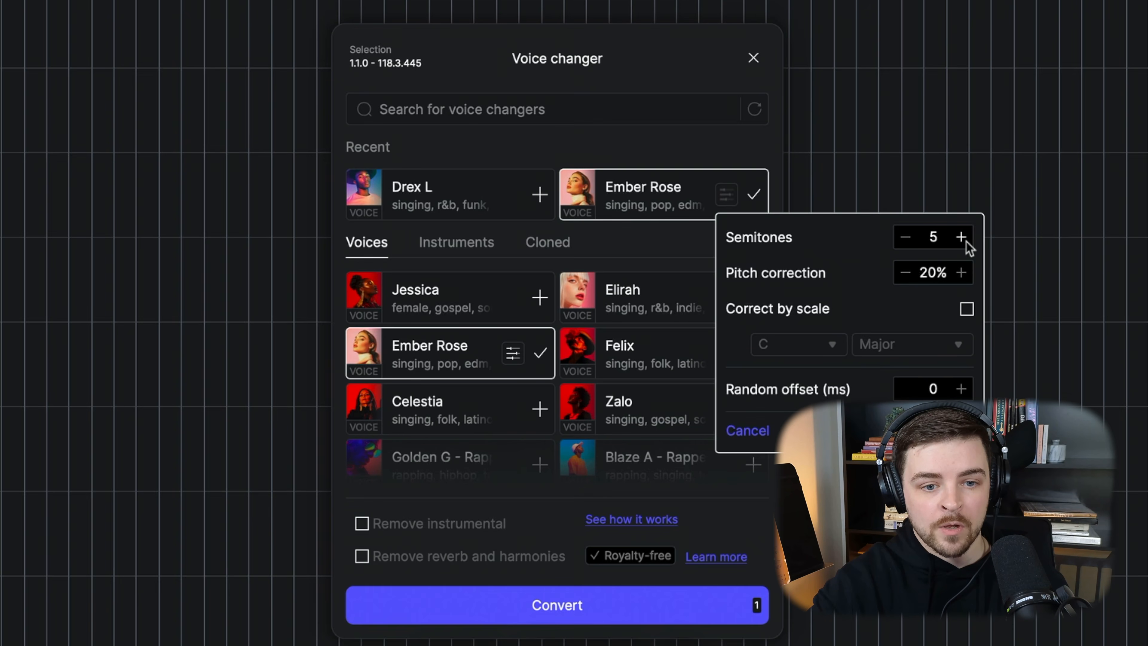
{"action": "left_click", "coordinate": [964, 241]}
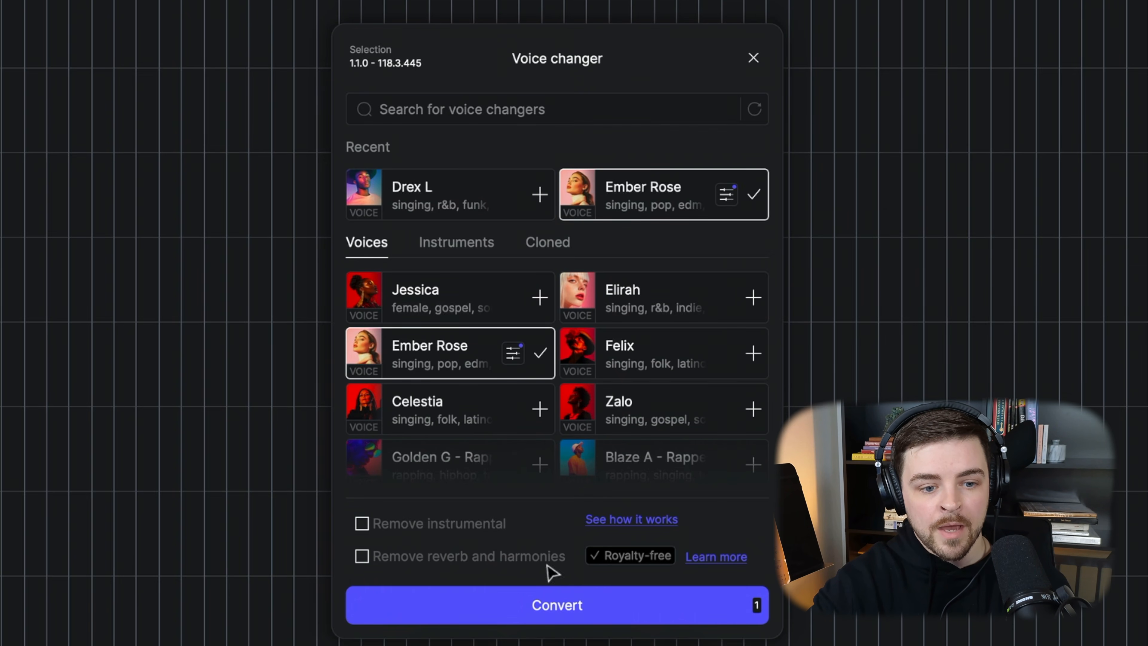
{"action": "left_click", "coordinate": [553, 611]}
{"action": "left_click", "coordinate": [650, 23]}
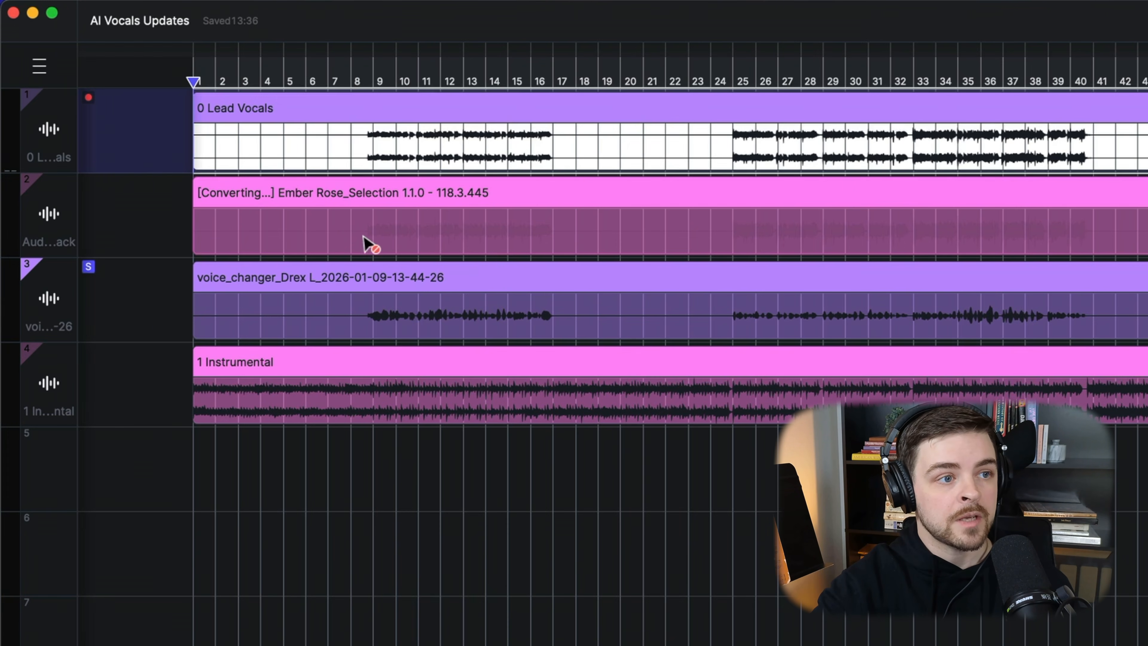
Play the converted Ember Rose vocal track on its own from just before bar 9
{"action": "left_click", "coordinate": [367, 246]}
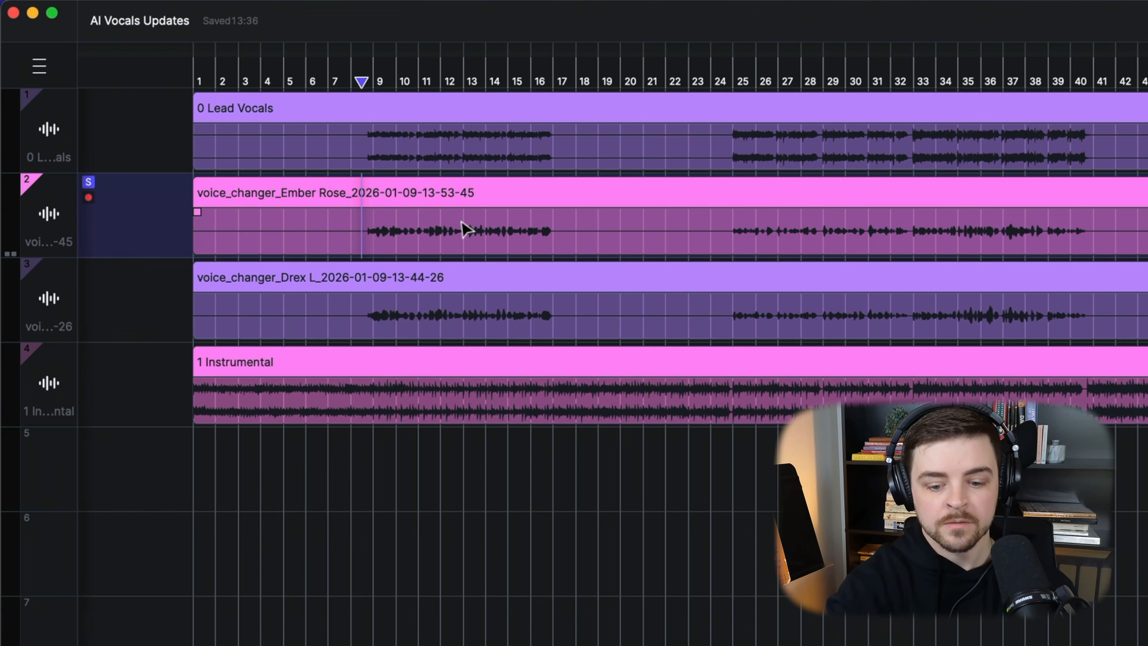
{"action": "key", "text": "space"}
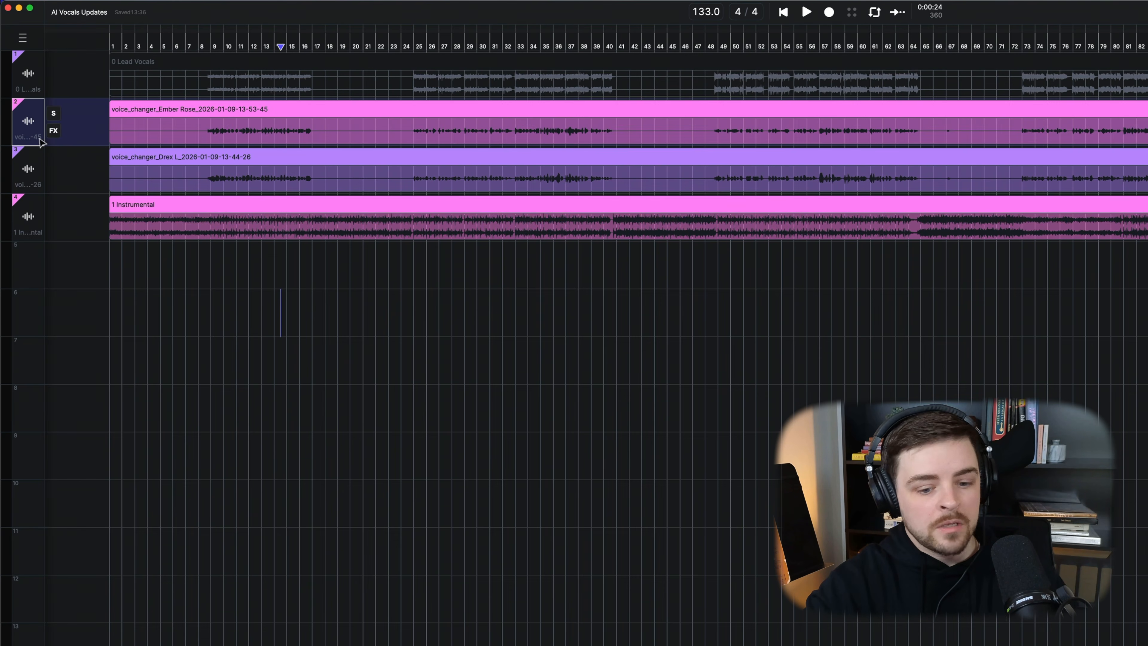
Delete the Ember Rose and Drex L voice changer tracks and reactivate the Lead Vocals clip
{"action": "right_click", "coordinate": [30, 160]}
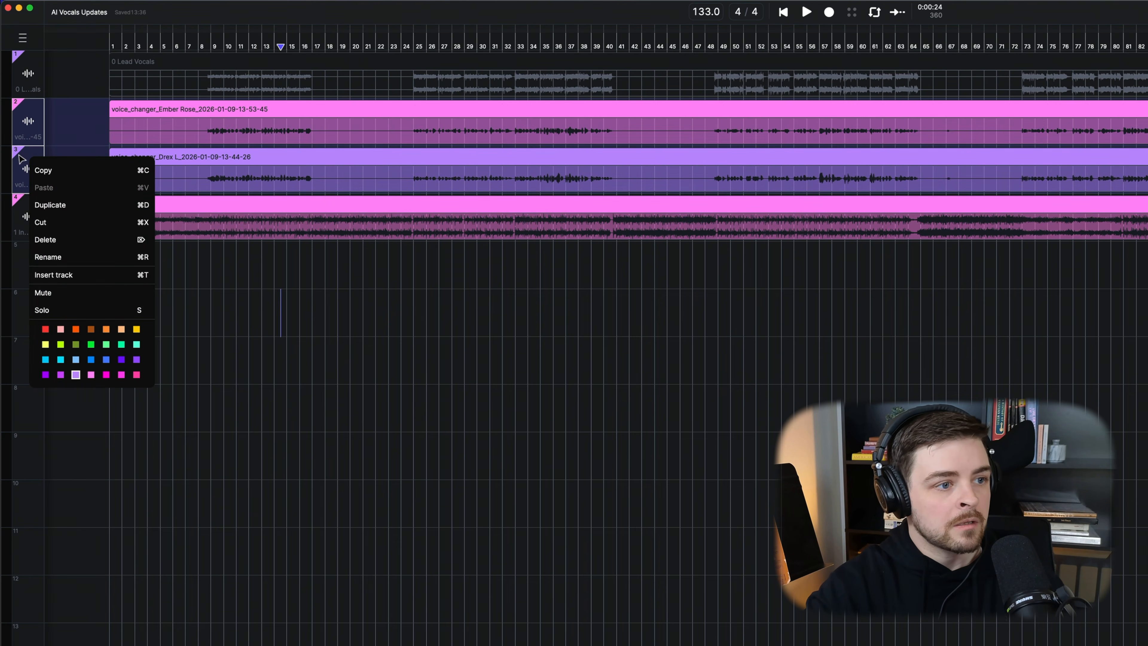
{"action": "left_click", "coordinate": [63, 240]}
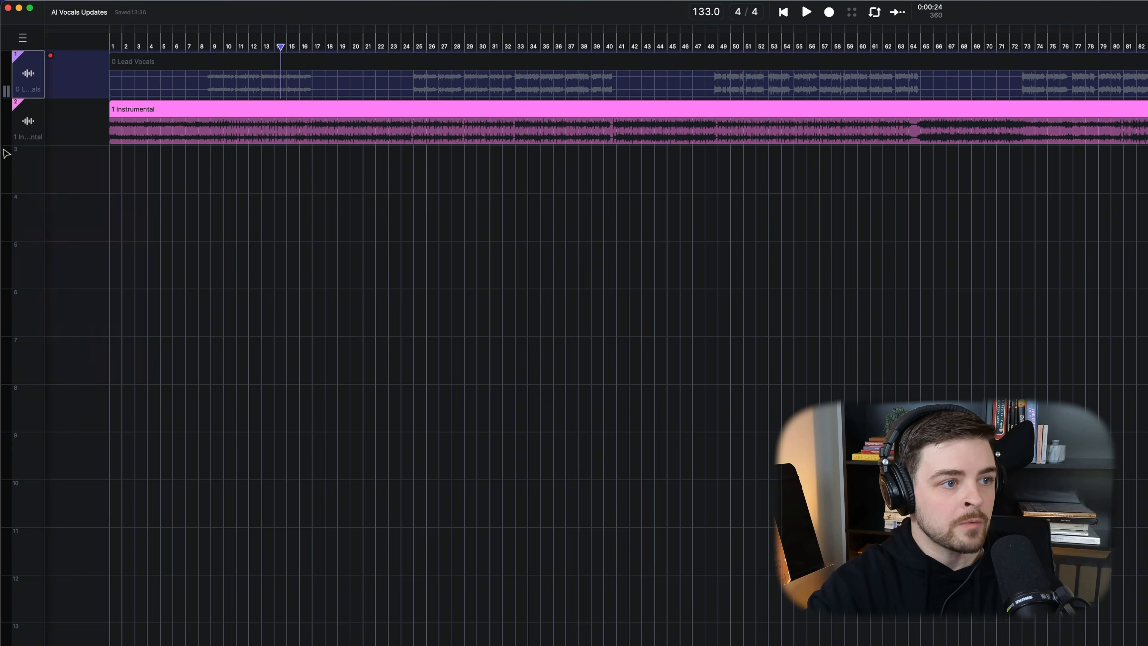
{"action": "left_click", "coordinate": [182, 62]}
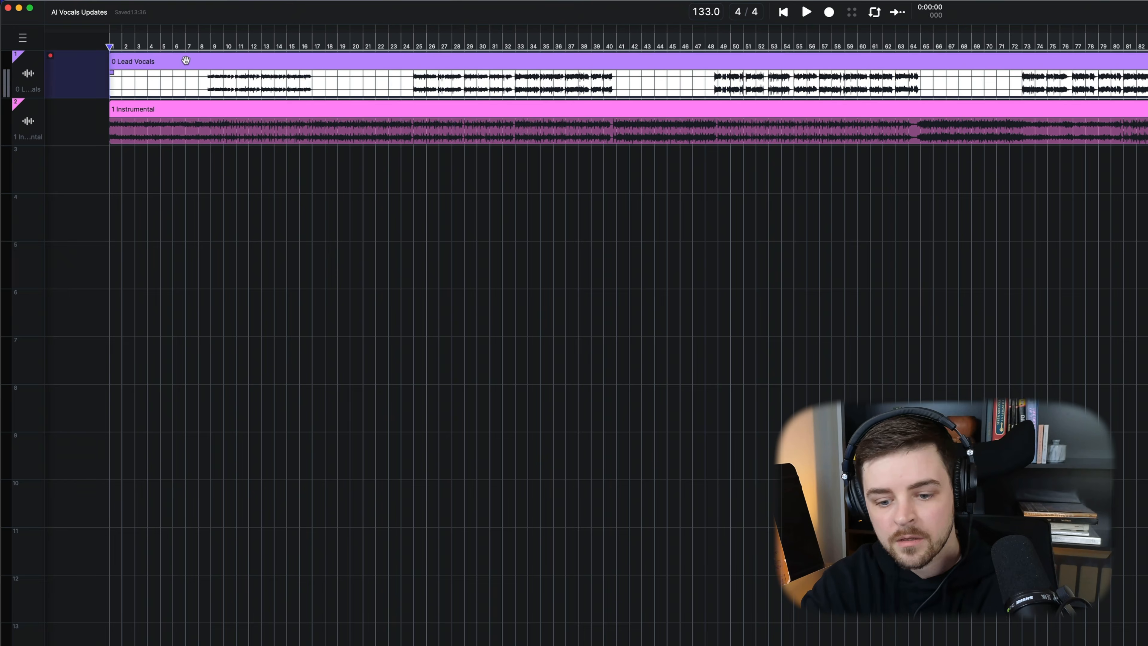
Open Vocal to MIDI for the Lead Vocals clip and keep V2 as the conversion model
{"action": "right_click", "coordinate": [242, 65]}
{"action": "mouse_move", "coordinate": [270, 77]}
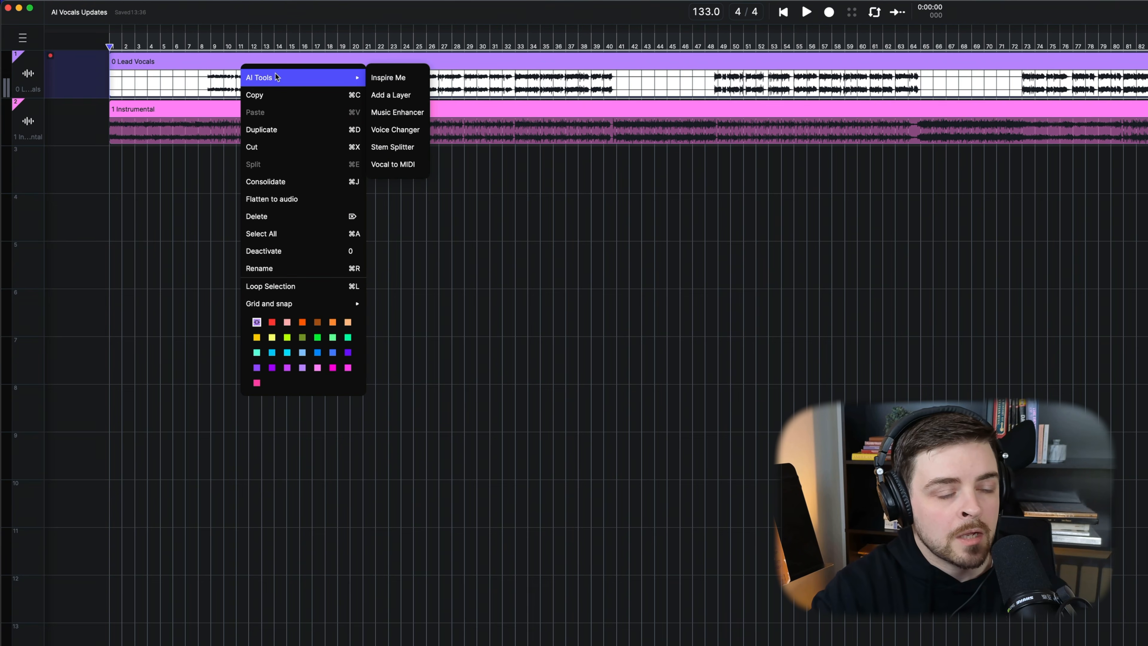
{"action": "left_click", "coordinate": [391, 164]}
{"action": "left_click", "coordinate": [755, 384]}
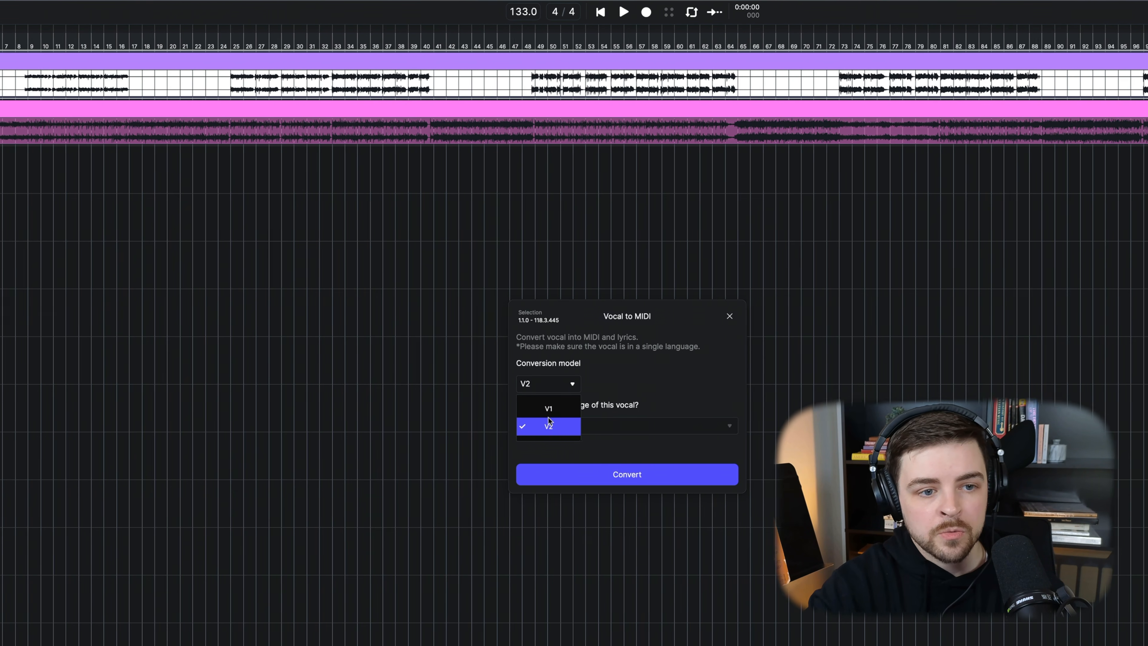
{"action": "left_click", "coordinate": [505, 427]}
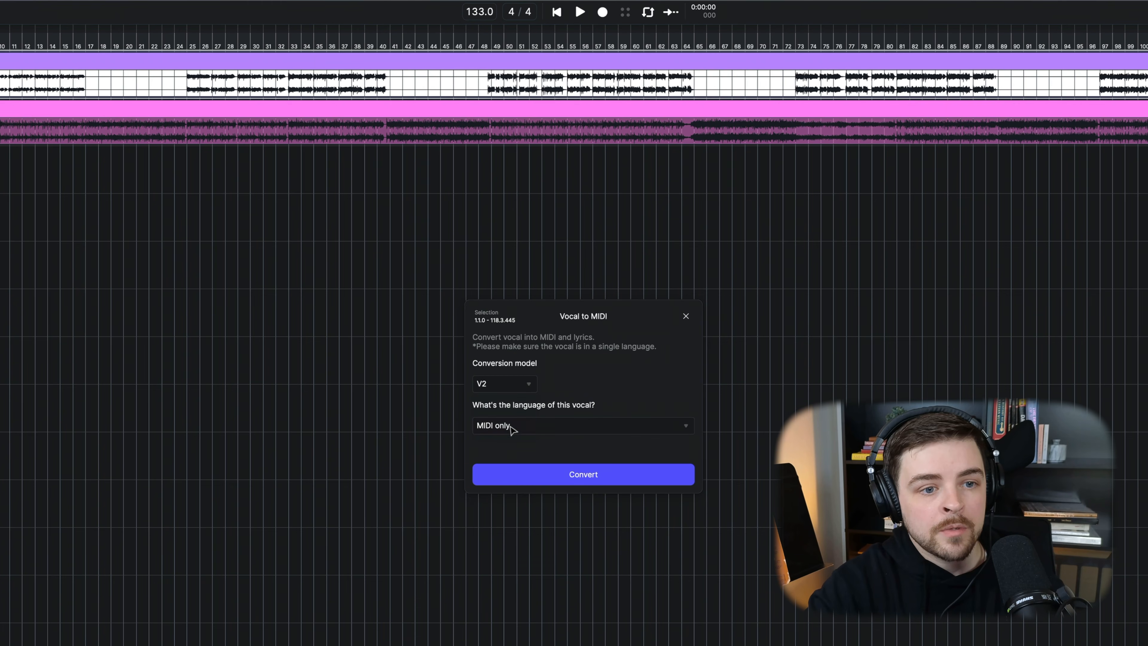
Review the vocal language options, keep MIDI only, and convert the lead vocals to MIDI
{"action": "left_click", "coordinate": [653, 422]}
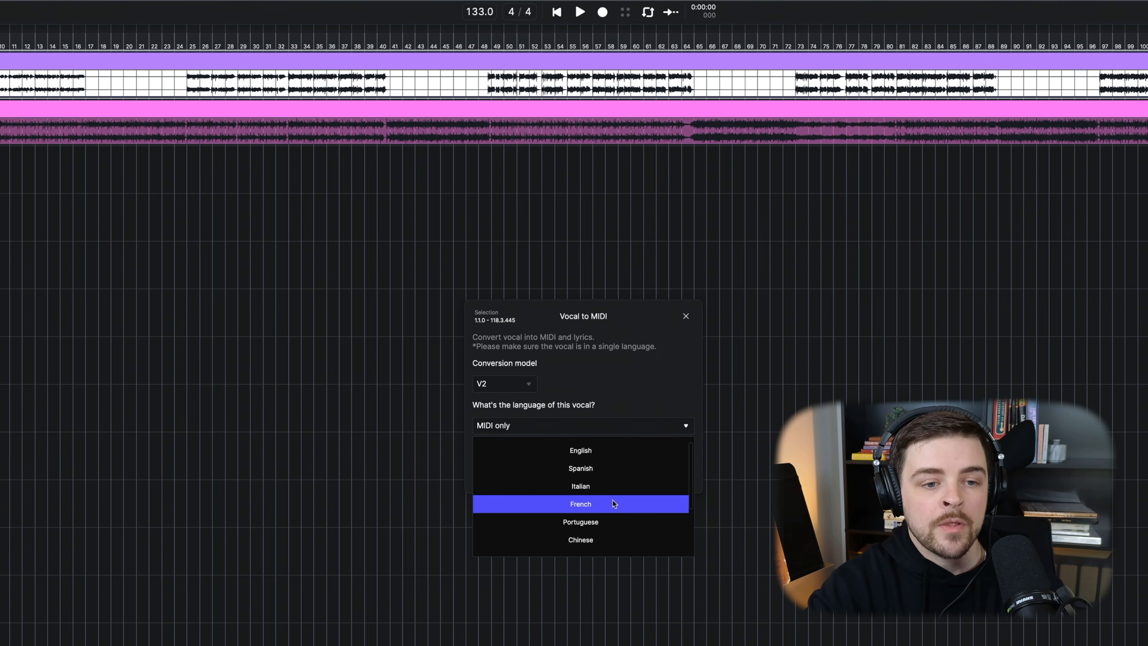
{"action": "scroll", "coordinate": [613, 499], "scroll_direction": "down", "scroll_amount": 3}
{"action": "scroll", "coordinate": [612, 474], "scroll_direction": "up", "scroll_amount": 3}
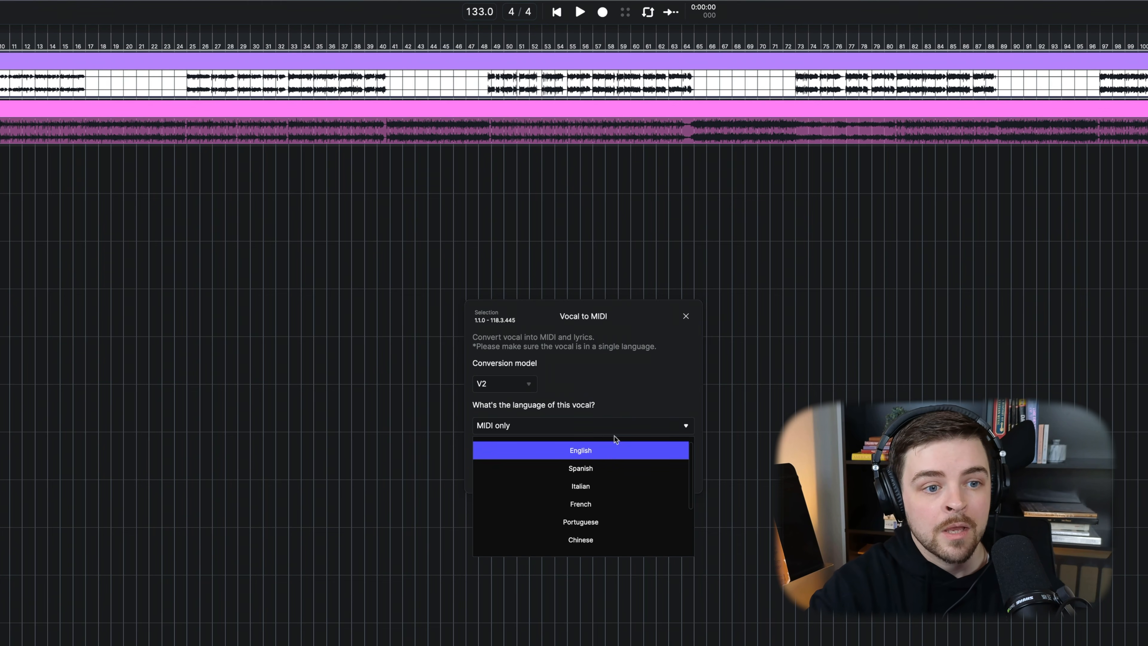
{"action": "scroll", "coordinate": [602, 487], "scroll_direction": "down", "scroll_amount": 3}
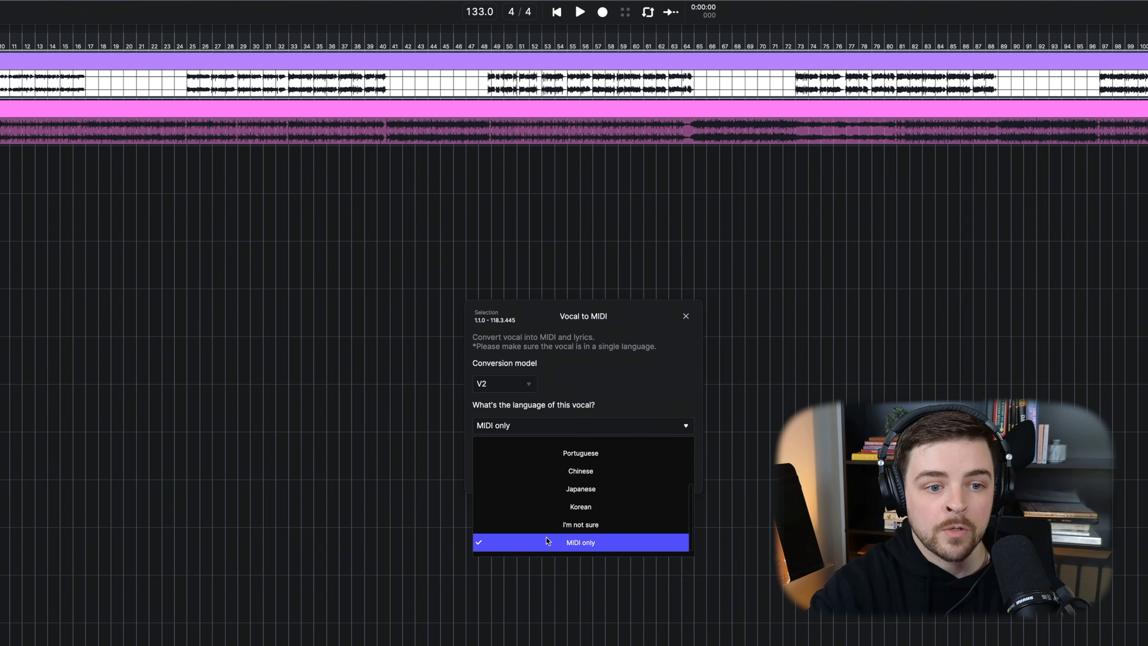
{"action": "left_click", "coordinate": [583, 544]}
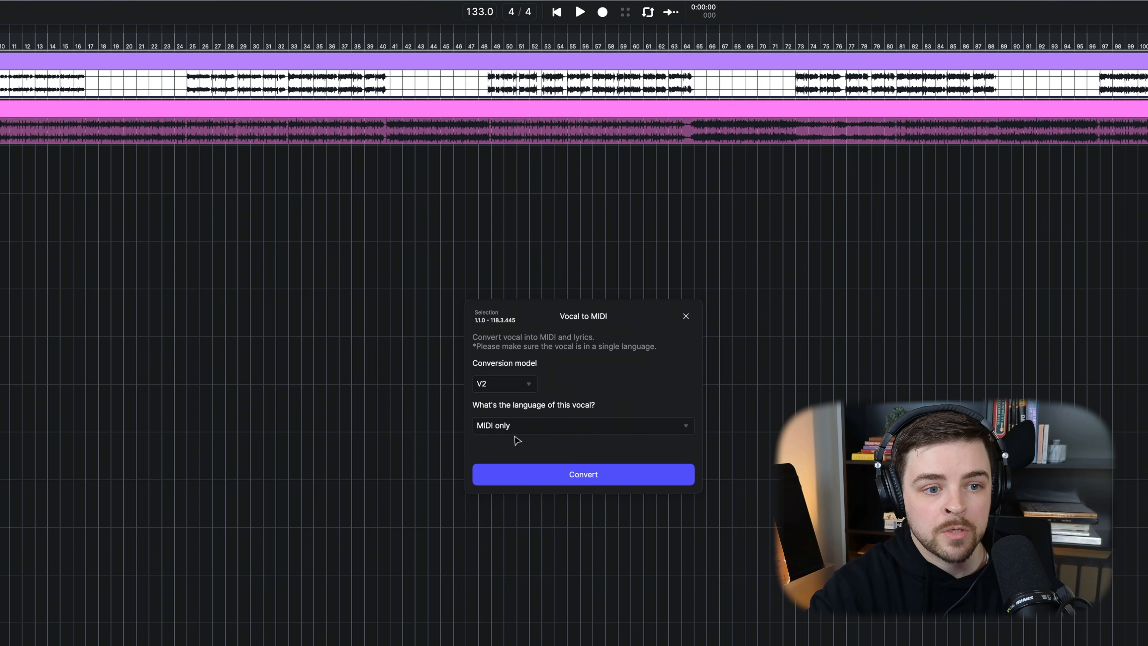
{"action": "left_click", "coordinate": [584, 475]}
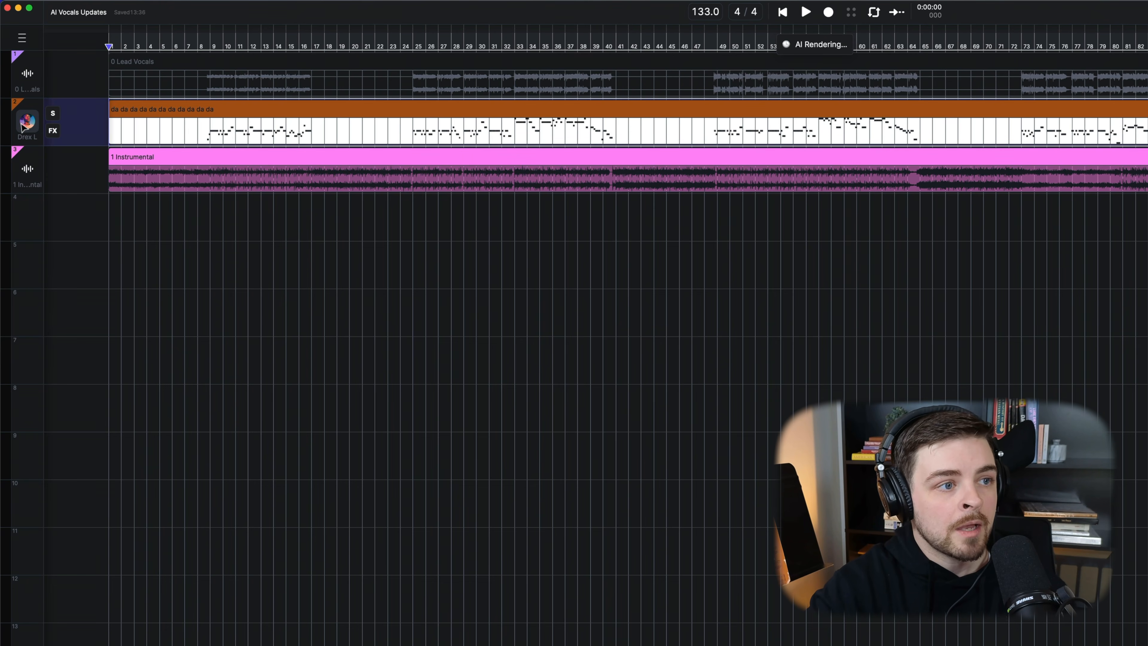
Assign the V2 (Beta) Drex L voice to the converted MIDI vocal track and close its voice settings
{"action": "left_click", "coordinate": [25, 126]}
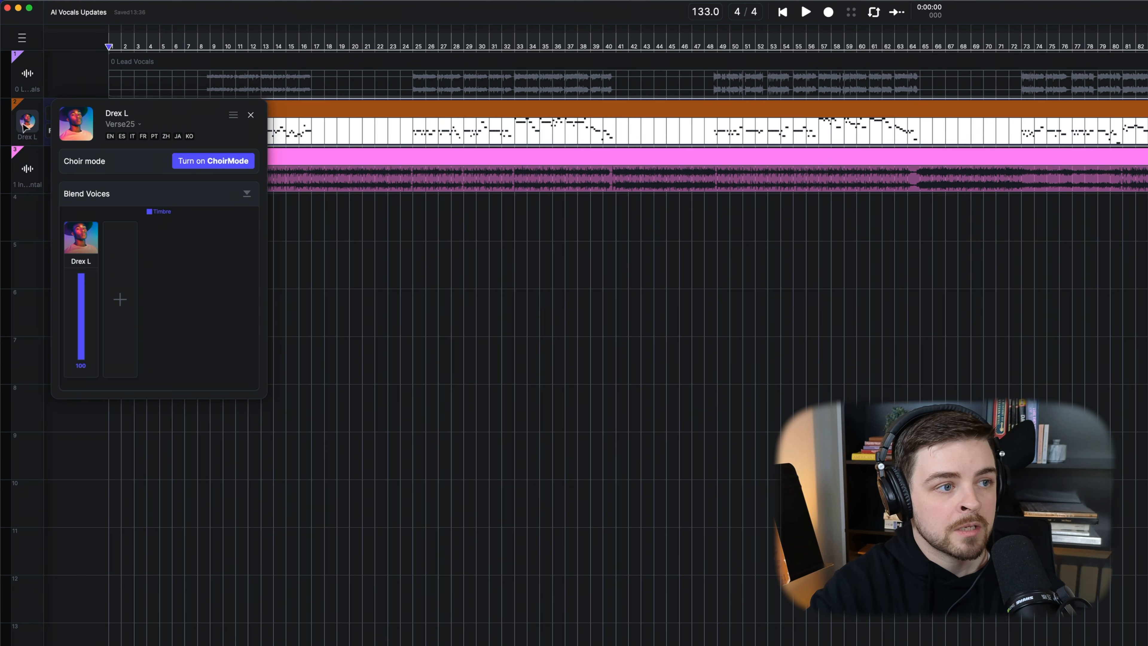
{"action": "left_click", "coordinate": [77, 125]}
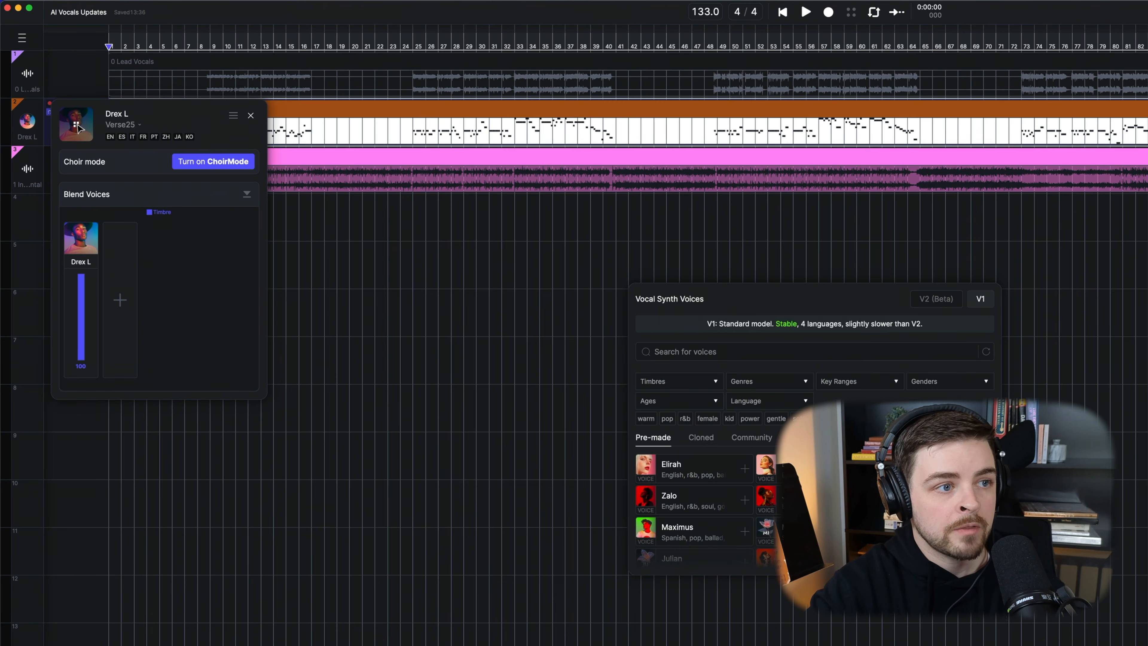
{"action": "scroll", "coordinate": [813, 510], "scroll_direction": "down", "scroll_amount": 5}
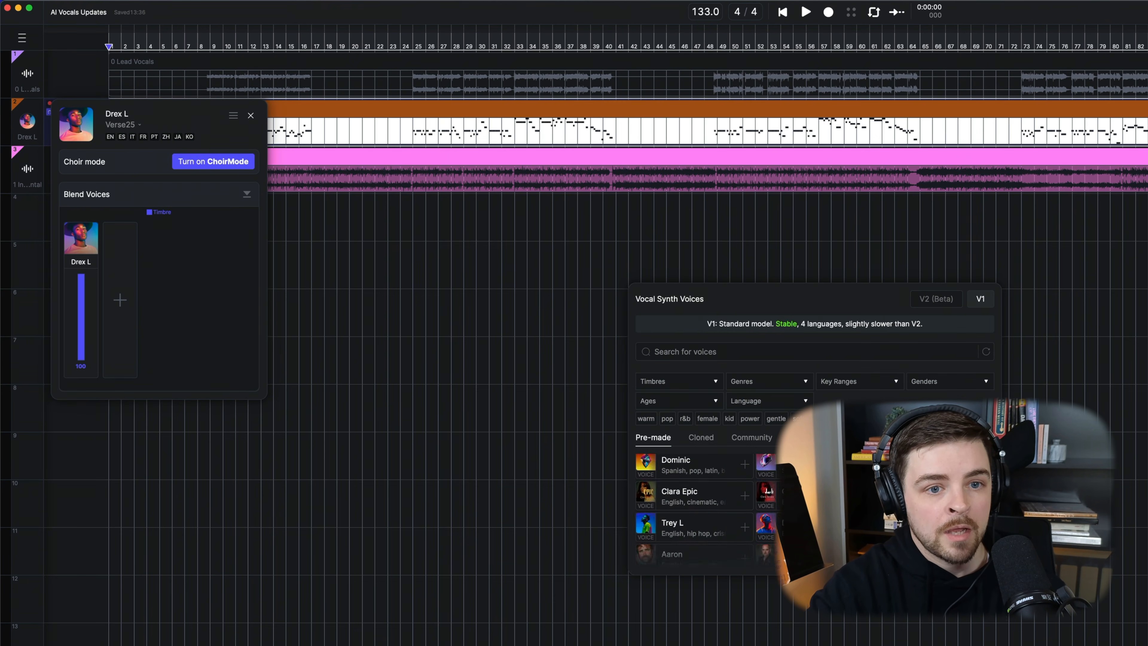
{"action": "scroll", "coordinate": [814, 510], "scroll_direction": "up", "scroll_amount": 5}
{"action": "left_click", "coordinate": [933, 300]}
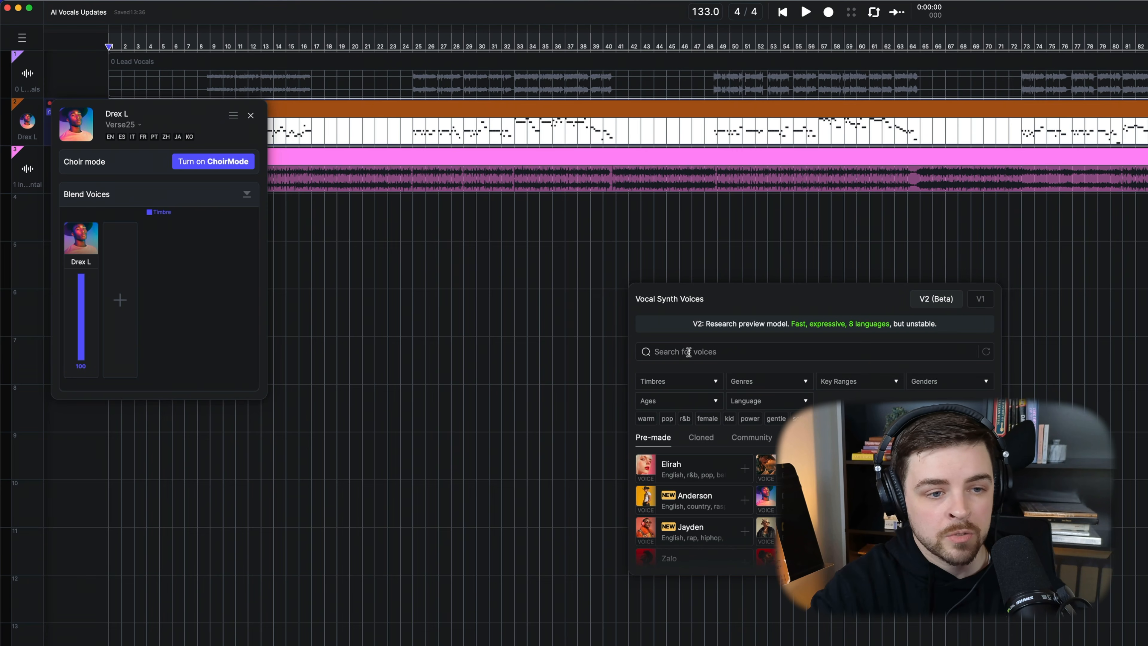
{"action": "left_click", "coordinate": [690, 352]}
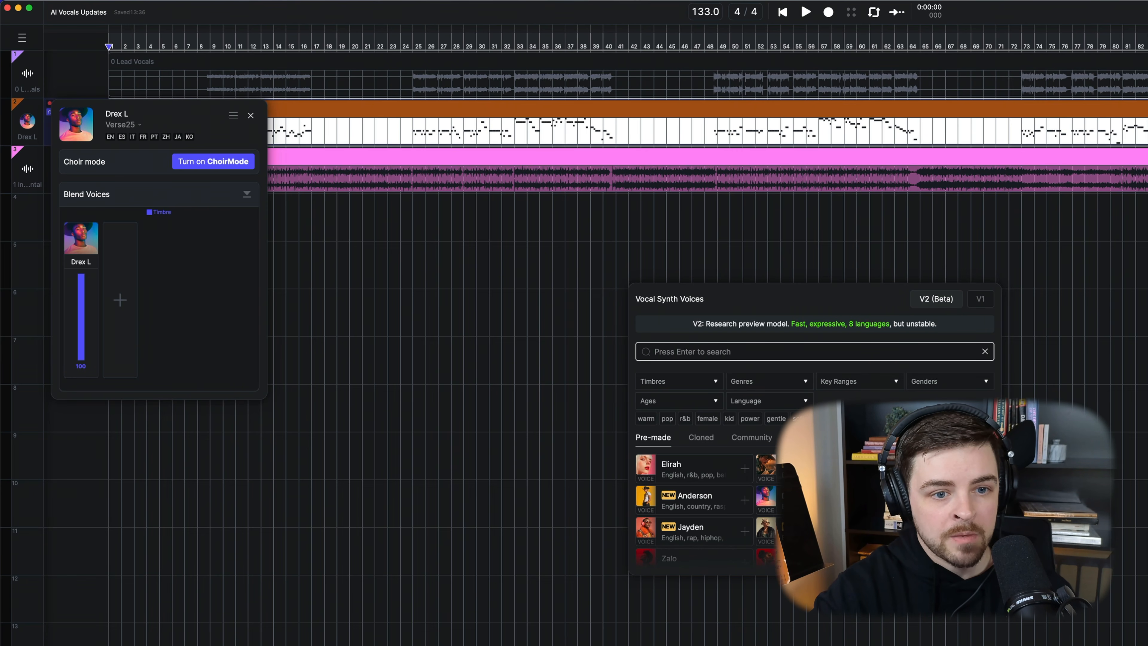
{"action": "left_click", "coordinate": [786, 495]}
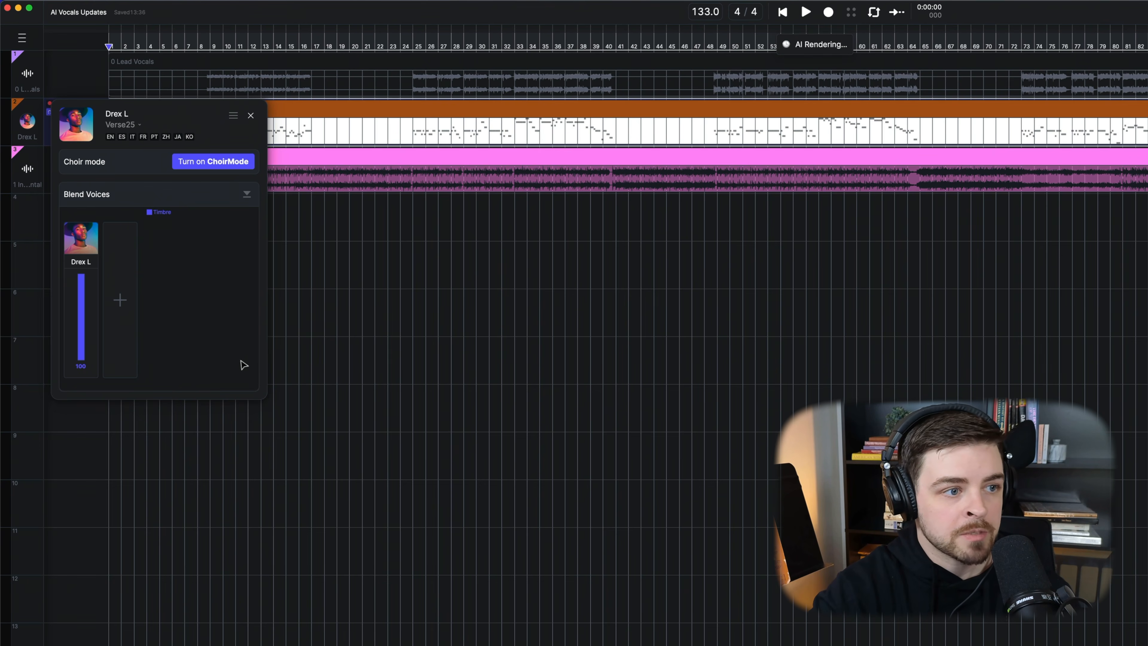
{"action": "left_click", "coordinate": [250, 116]}
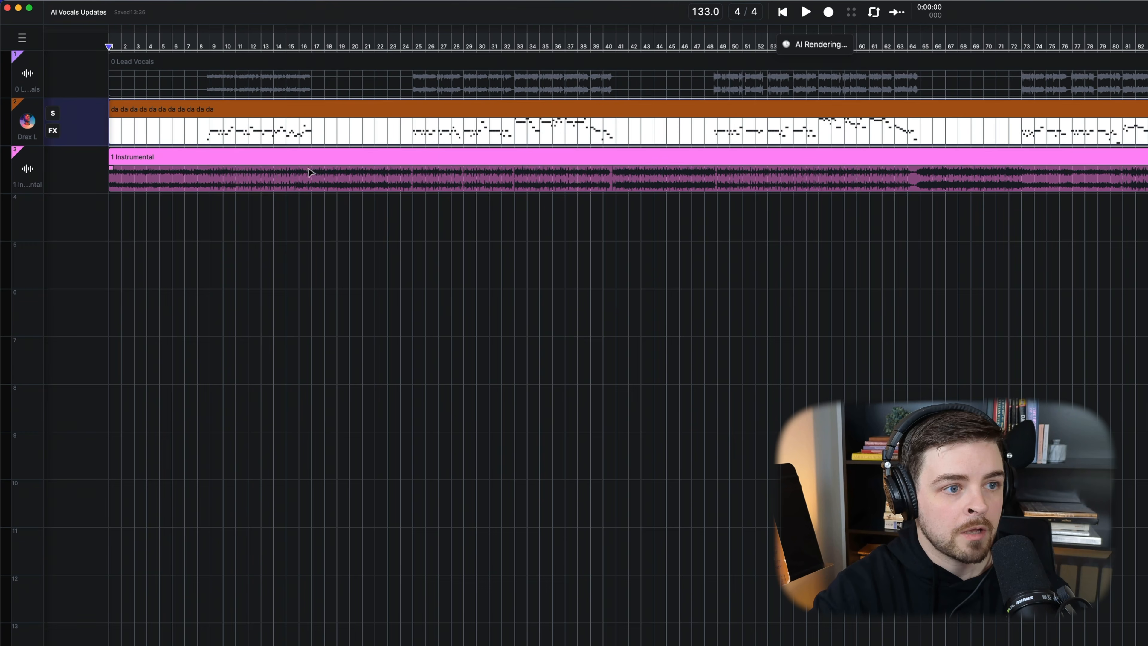
Open the converted vocal's MIDI clip in the note editor
{"action": "left_click", "coordinate": [223, 133]}
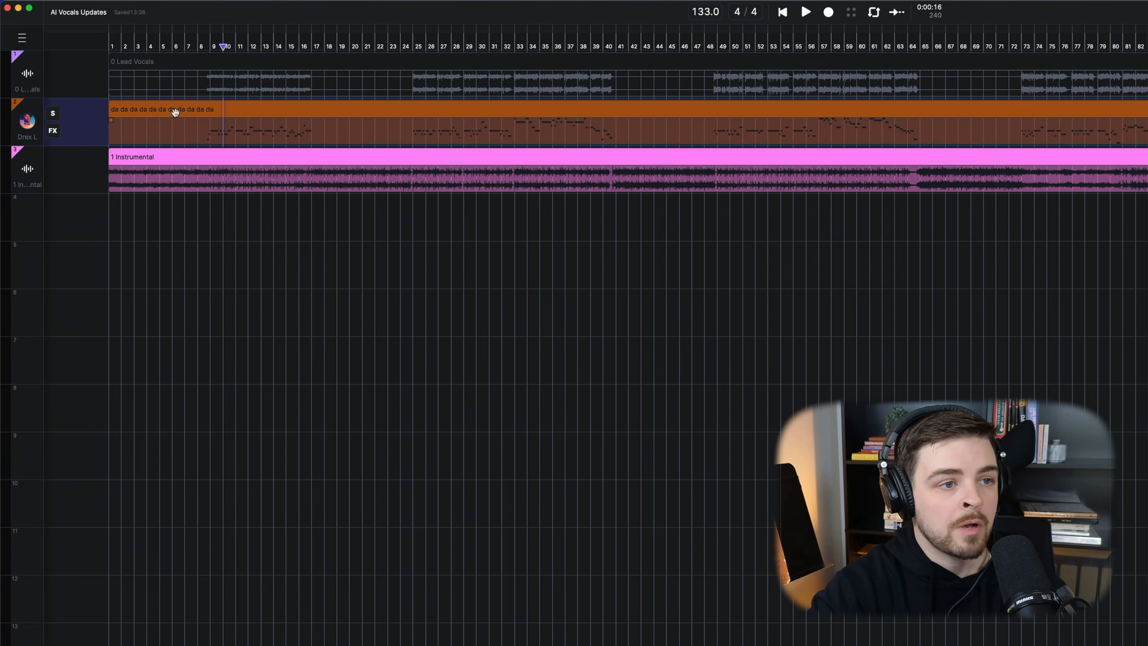
{"action": "double_click", "coordinate": [338, 110]}
{"action": "scroll", "coordinate": [574, 320], "scroll_direction": "up", "scroll_amount": 3}
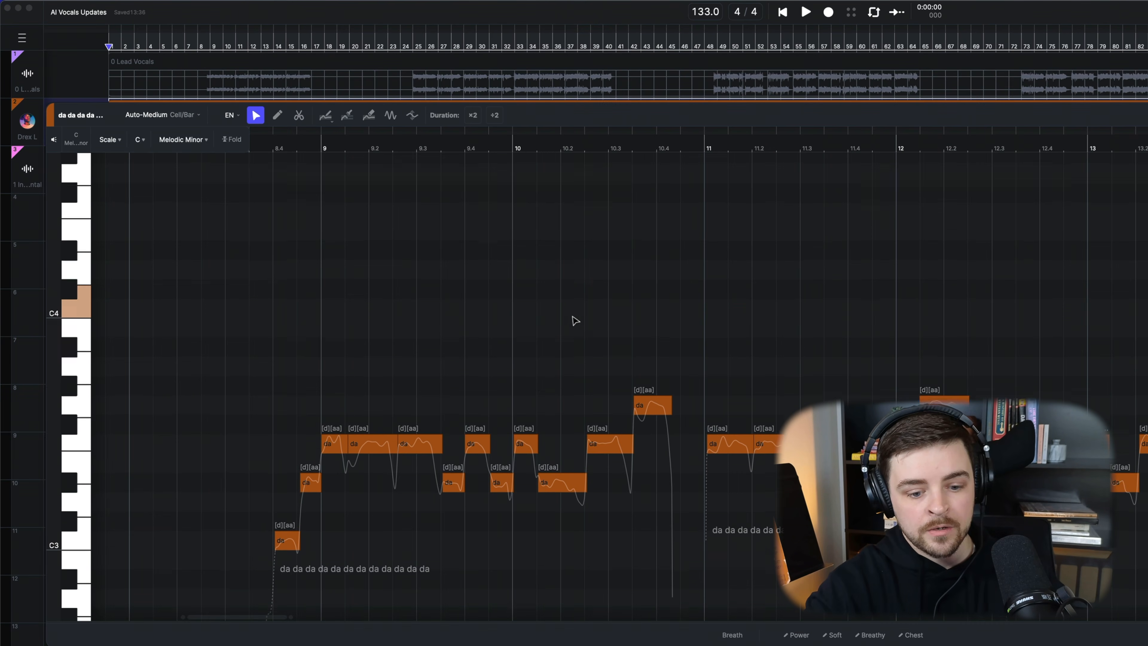
{"action": "scroll", "coordinate": [611, 322], "scroll_direction": "down", "scroll_amount": 2}
{"action": "scroll", "coordinate": [611, 322], "scroll_direction": "down", "scroll_amount": 2}
{"action": "scroll", "coordinate": [611, 323], "scroll_direction": "up", "scroll_amount": 1}
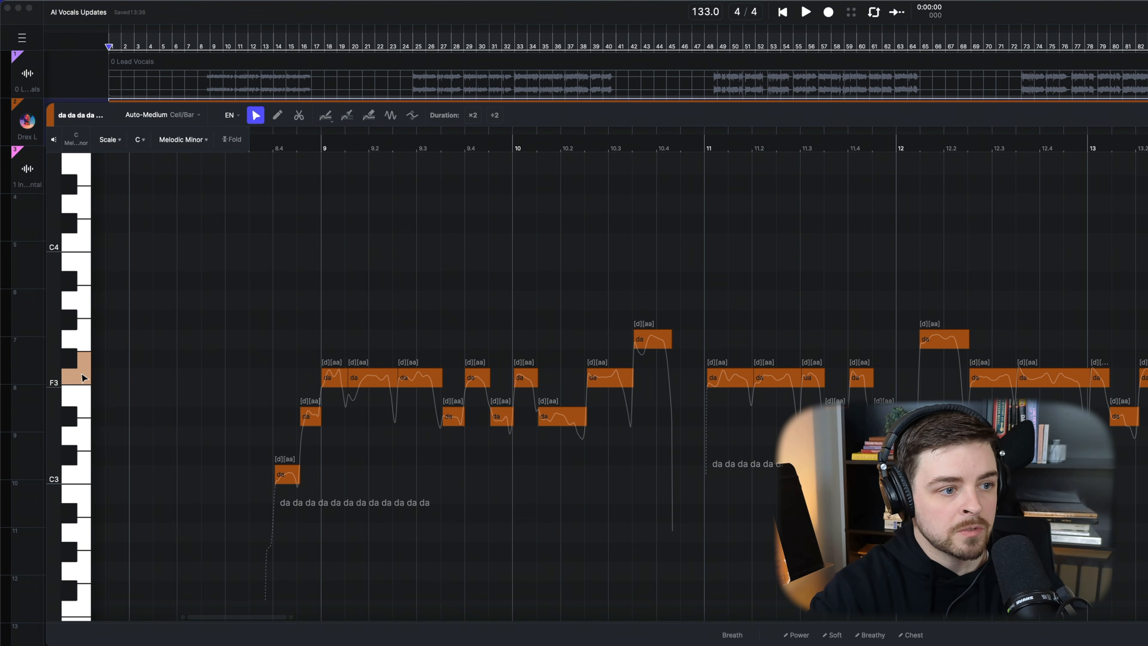
Select every note on F3, then only the first note with its lyric, and clear the selection
{"action": "left_click", "coordinate": [77, 361]}
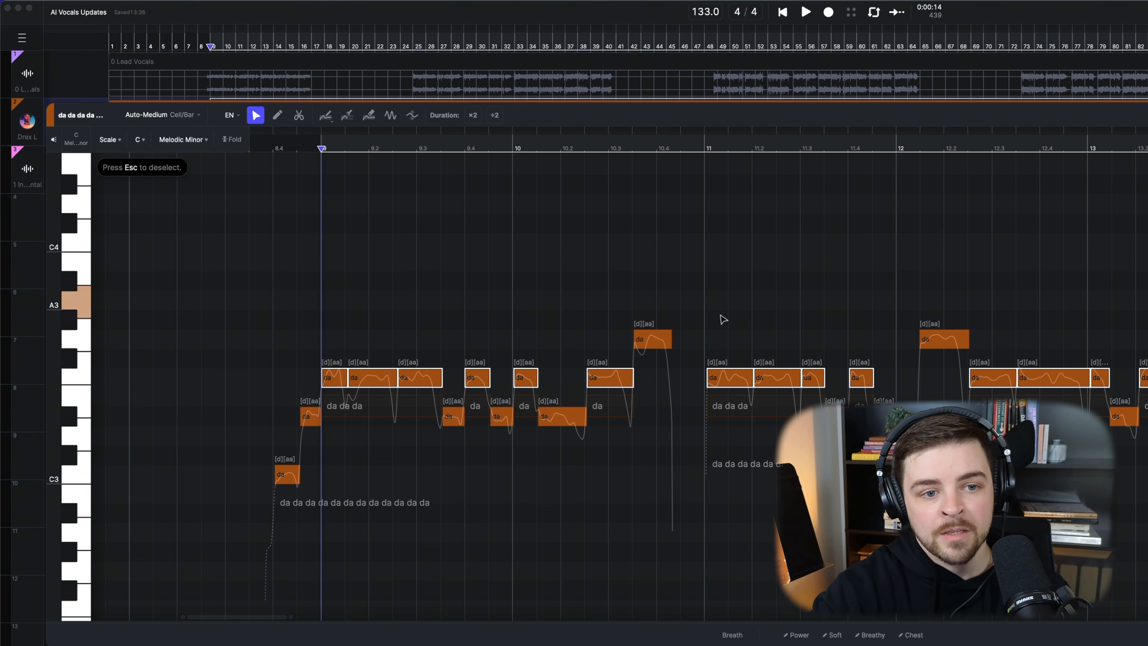
{"action": "scroll", "coordinate": [298, 344], "scroll_direction": "down", "scroll_amount": 2}
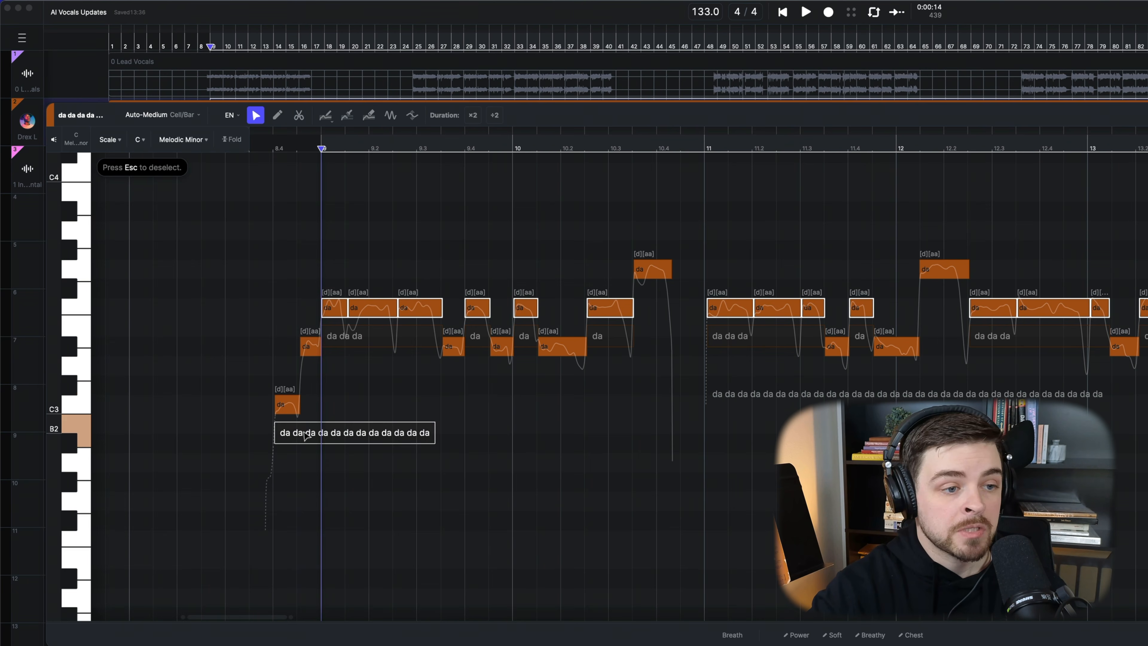
{"action": "left_click", "coordinate": [287, 404]}
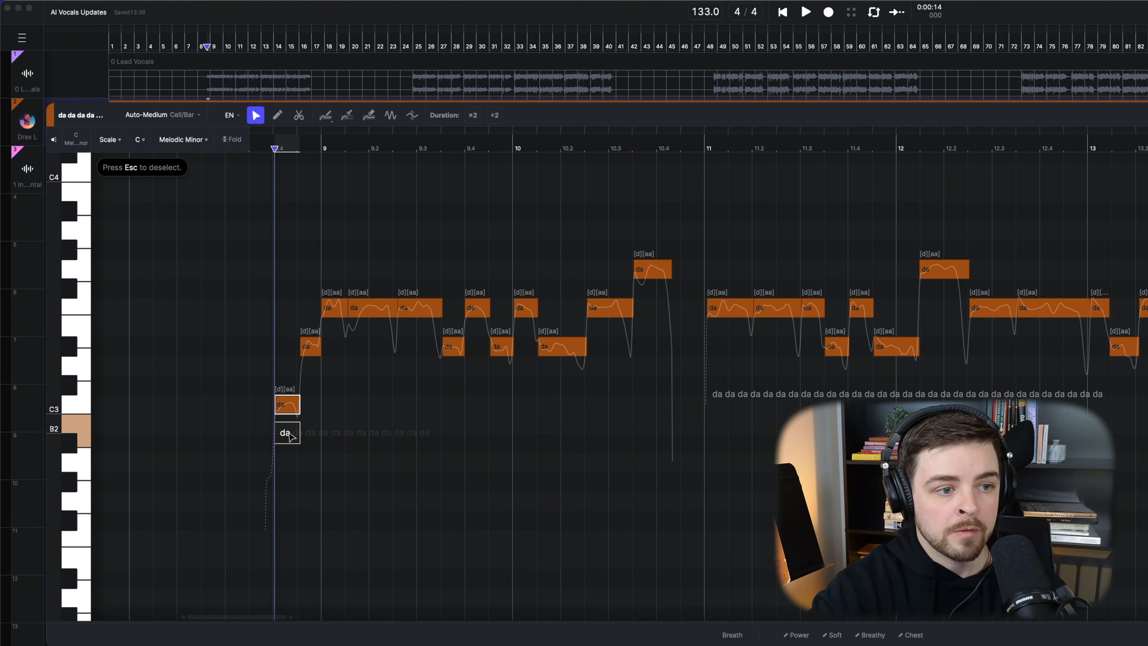
{"action": "double_click", "coordinate": [312, 435]}
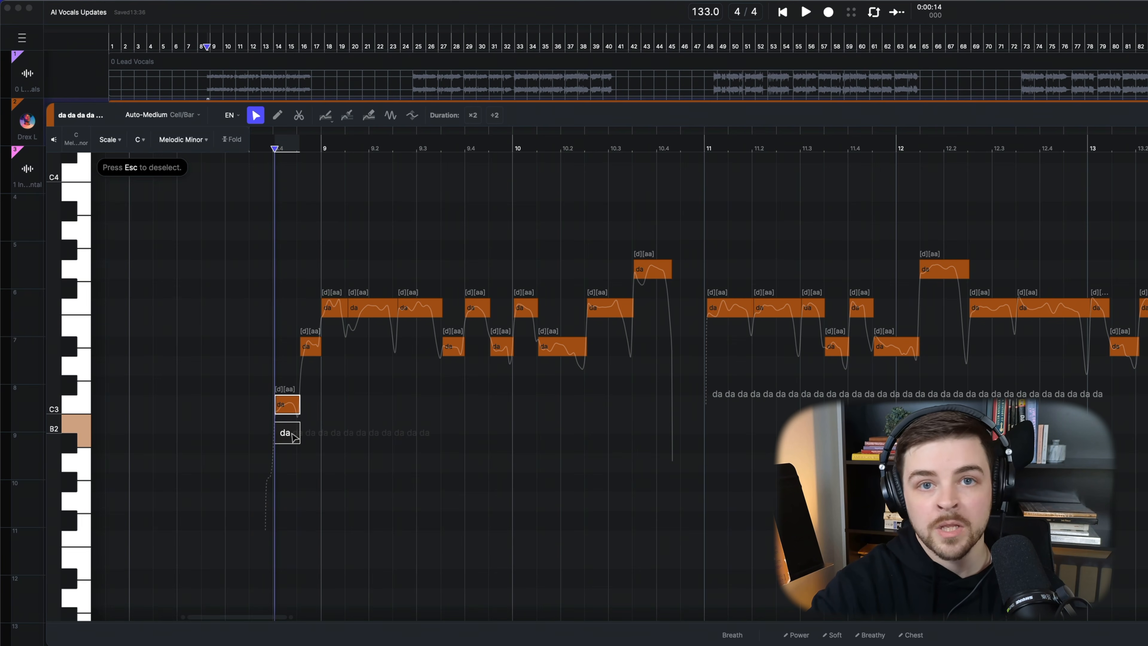
{"action": "double_click", "coordinate": [293, 434]}
{"action": "left_click", "coordinate": [440, 435]}
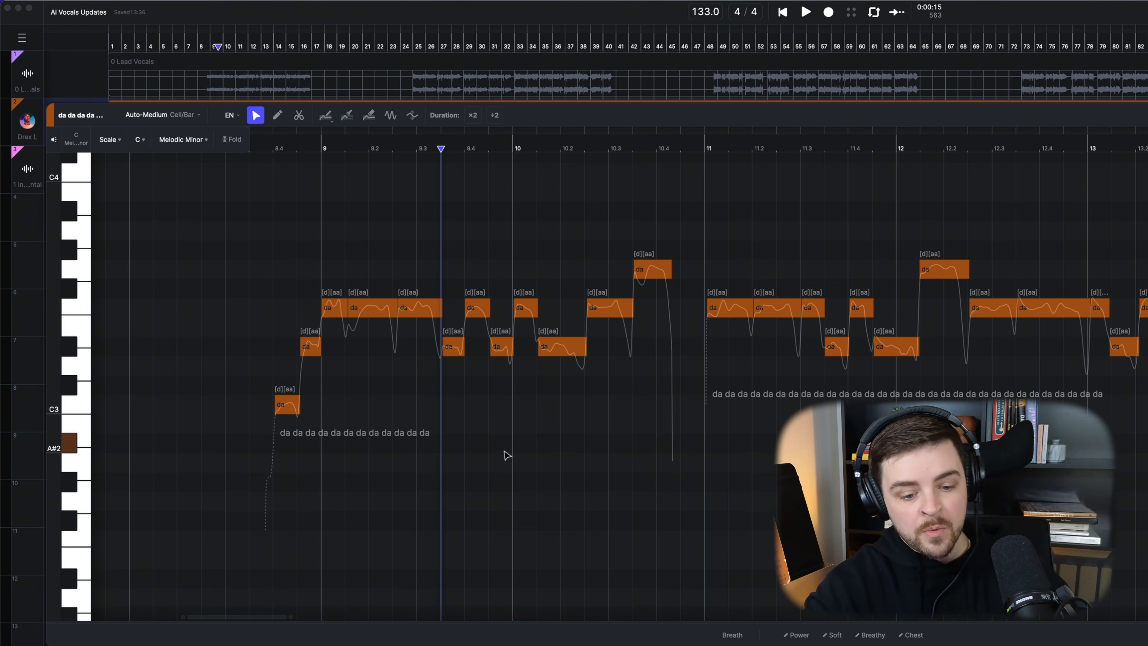
Play the converted vocal with its "da" lyrics from just before the first note, ahead of bar 9
{"action": "scroll", "coordinate": [507, 453], "scroll_direction": "down", "scroll_amount": 2}
{"action": "scroll", "coordinate": [506, 453], "scroll_direction": "up", "scroll_amount": 3}
{"action": "scroll", "coordinate": [546, 437], "scroll_direction": "down", "scroll_amount": 5}
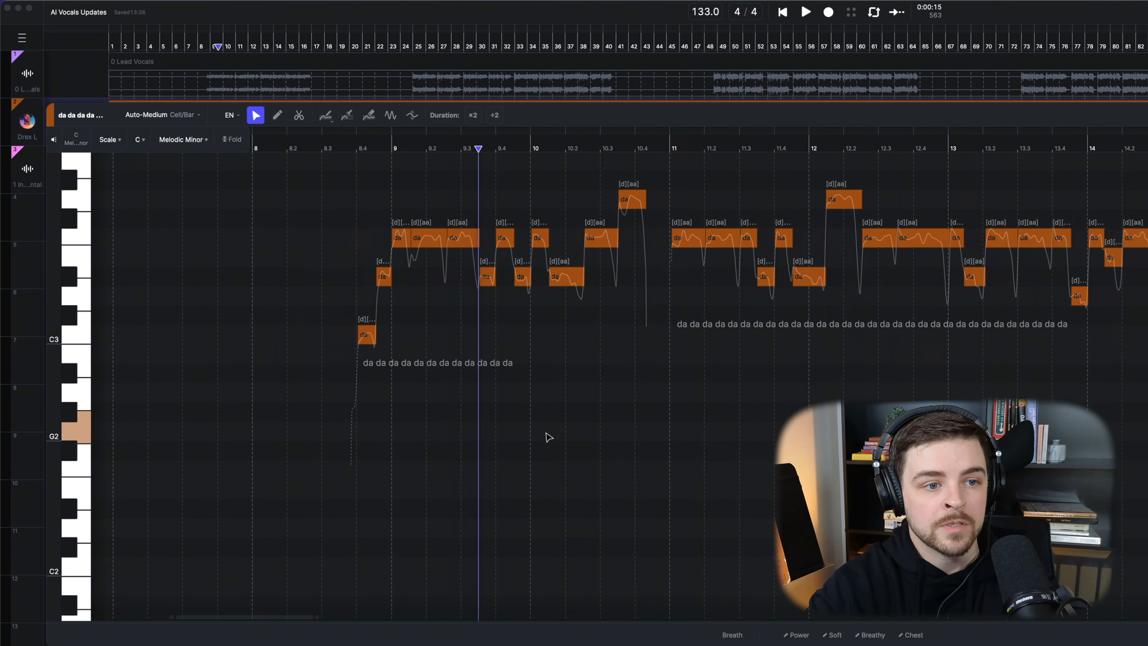
{"action": "scroll", "coordinate": [548, 437], "scroll_direction": "down", "scroll_amount": 2}
{"action": "scroll", "coordinate": [546, 438], "scroll_direction": "up", "scroll_amount": 3}
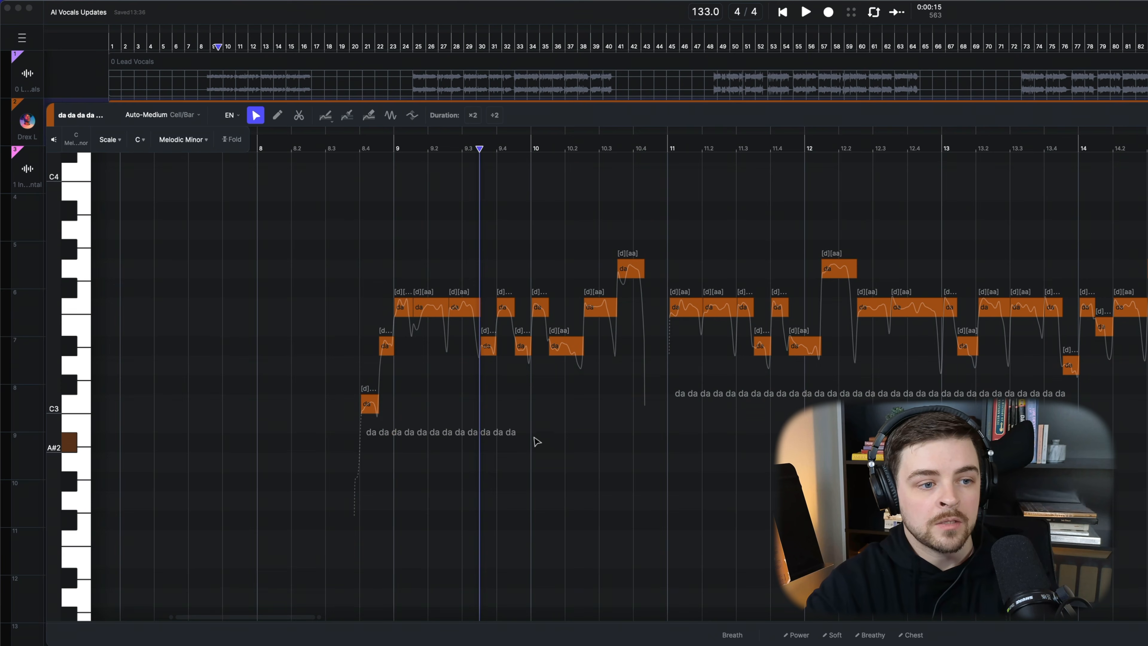
{"action": "double_click", "coordinate": [477, 439]}
{"action": "left_click", "coordinate": [351, 448]}
{"action": "left_click", "coordinate": [353, 449]}
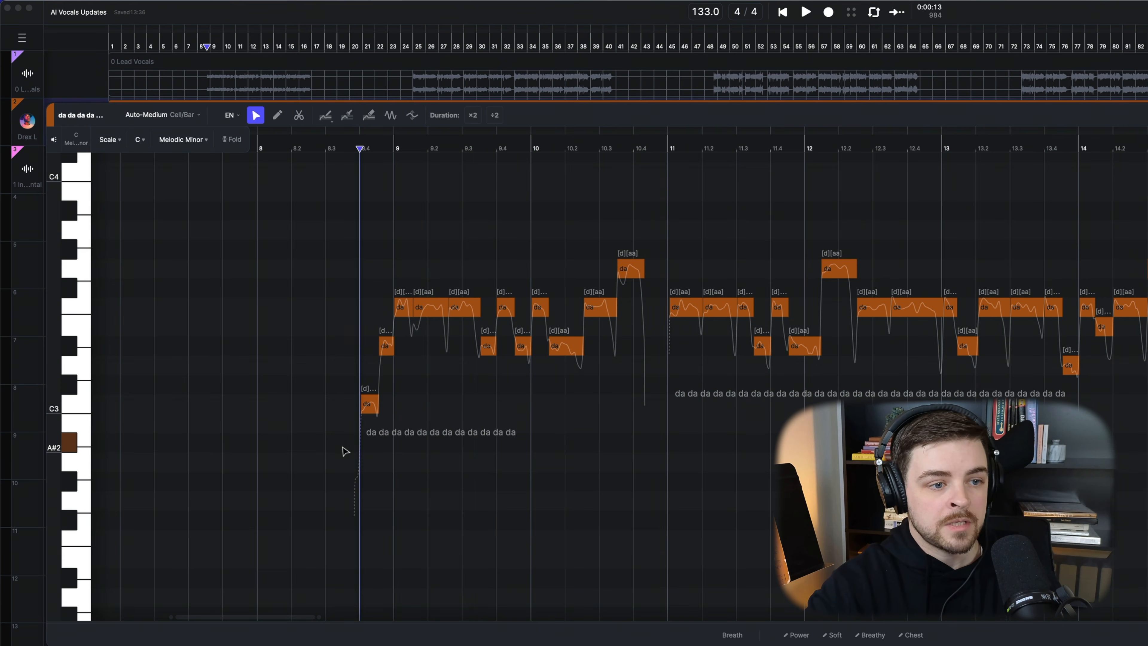
{"action": "left_click", "coordinate": [344, 450]}
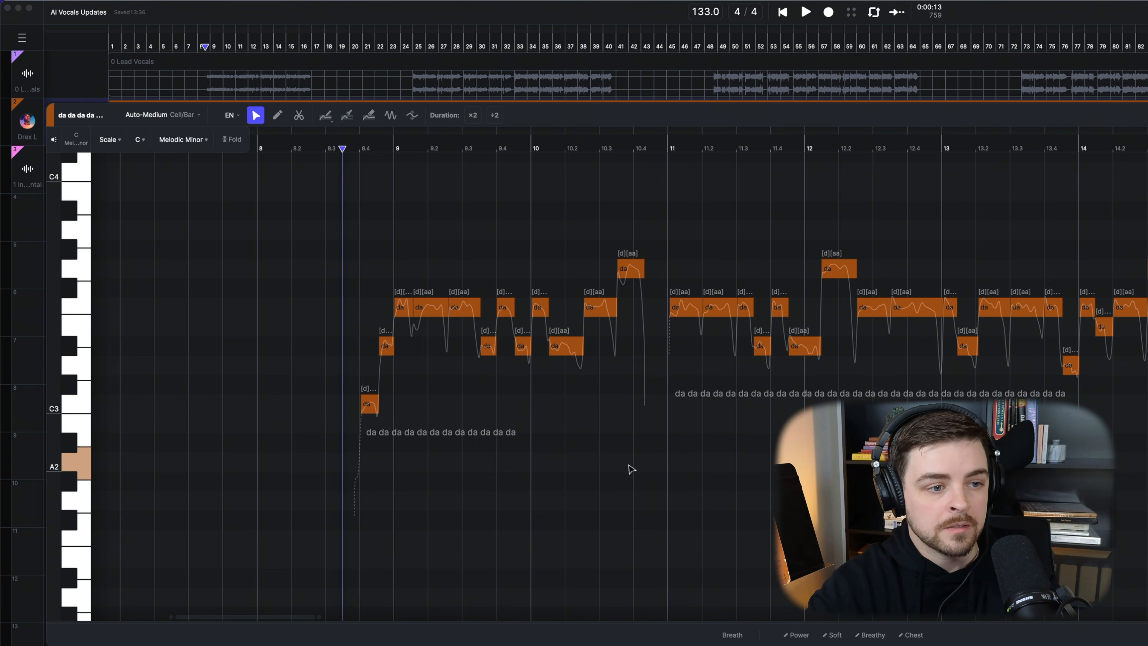
{"action": "key", "text": "space"}
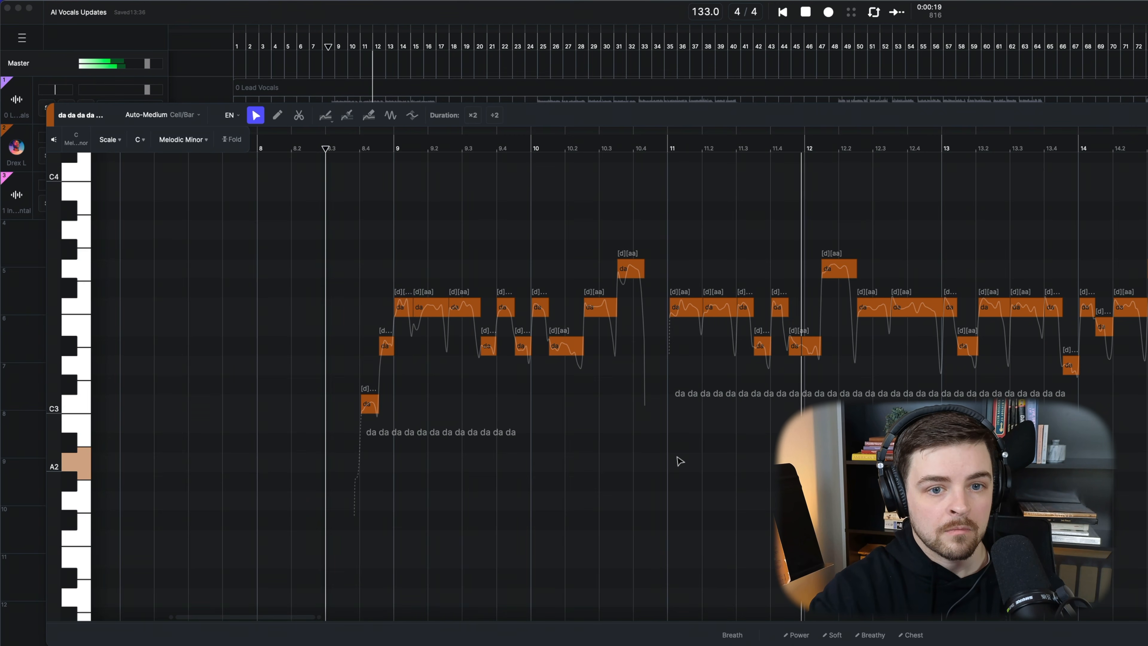
Fill the first phrase with the lyric "In the neon glow we find our rhythm jumping" and play it back
{"action": "left_click", "coordinate": [369, 406]}
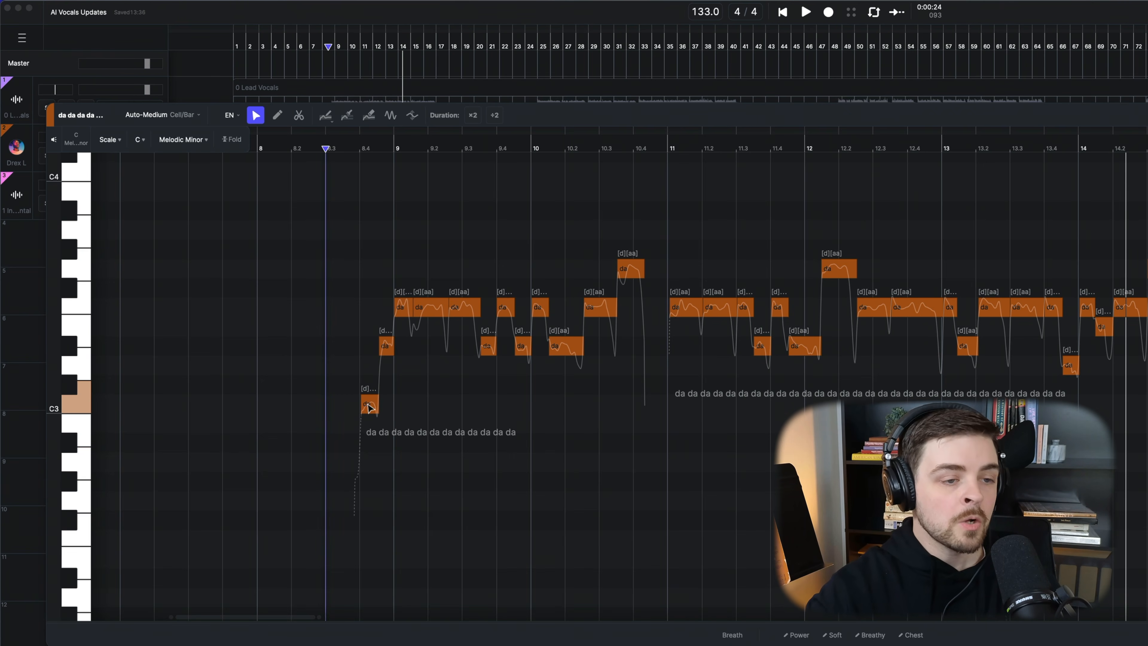
{"action": "left_click", "coordinate": [368, 407]}
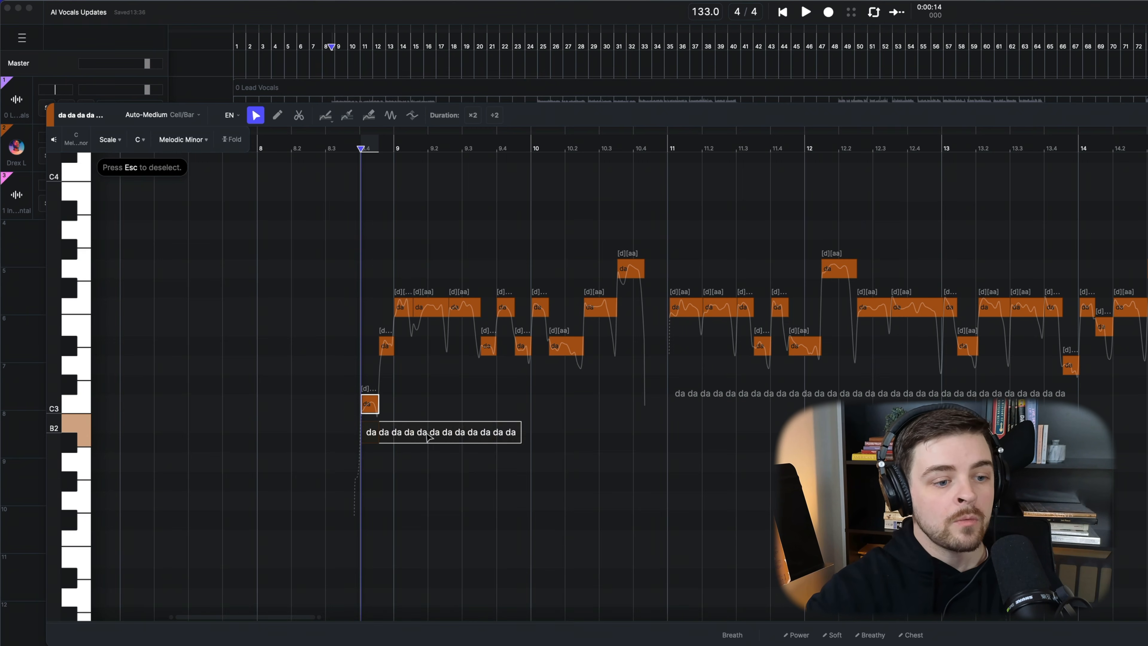
{"action": "double_click", "coordinate": [371, 432]}
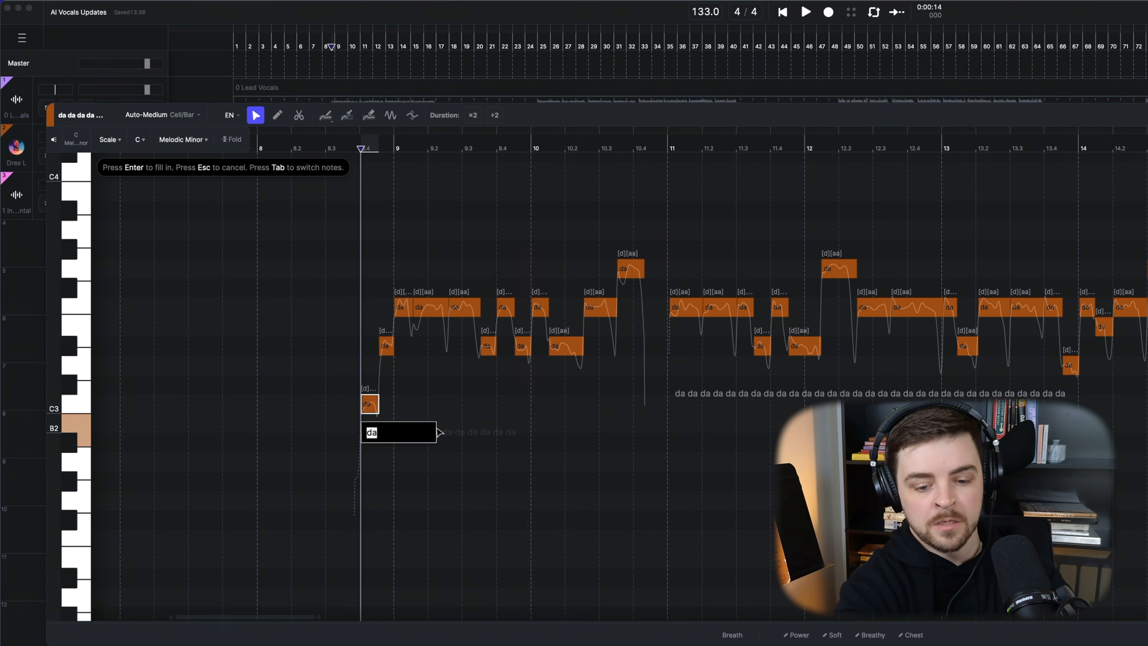
{"action": "key", "text": "super+v"}
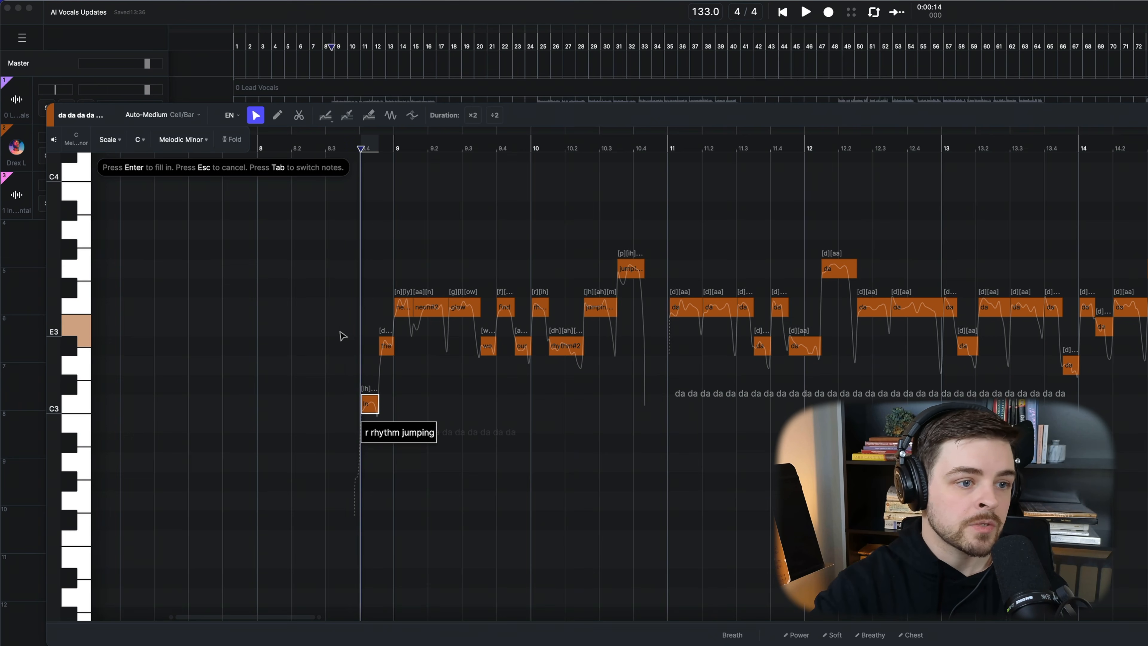
{"action": "key", "text": "Return"}
{"action": "key", "text": "space"}
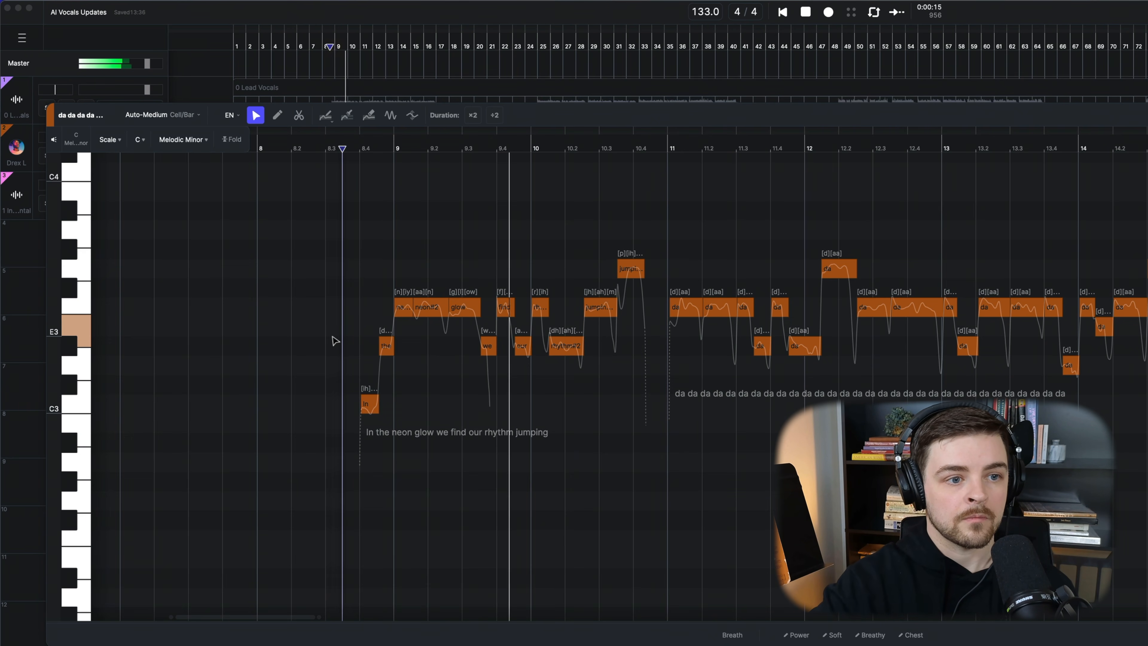
{"action": "key", "text": "space"}
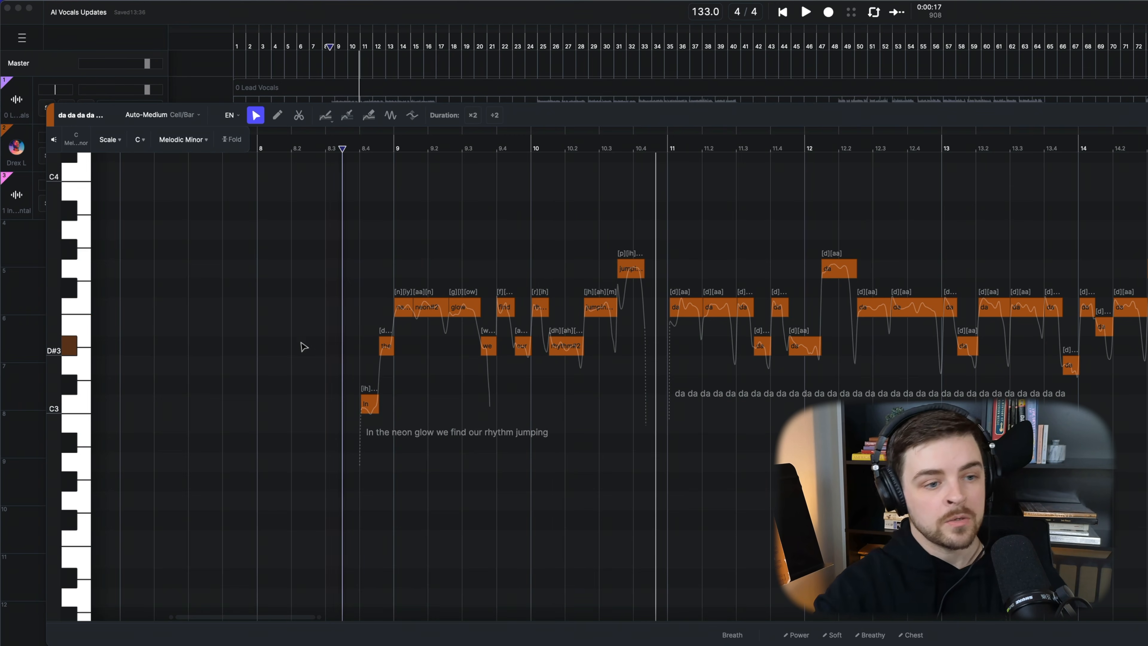
Replace the first phrase's lyric after "In the neon glow" with seven hyphens and play the phrase back
{"action": "double_click", "coordinate": [412, 432]}
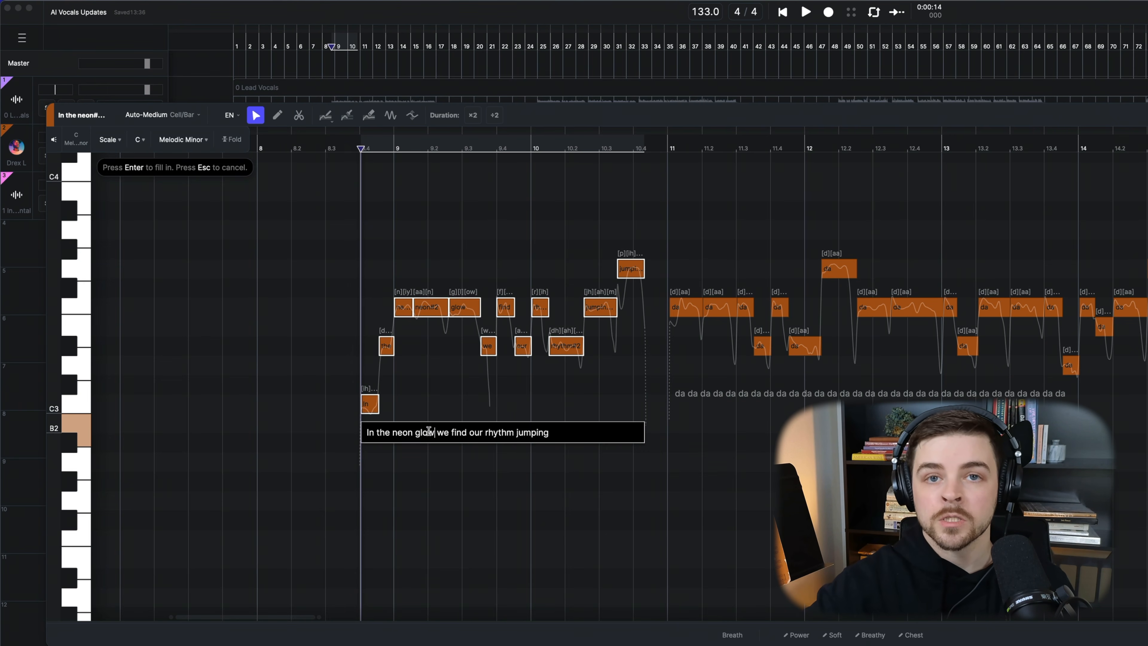
{"action": "left_click_drag", "start_coordinate": [562, 433], "coordinate": [441, 428]}
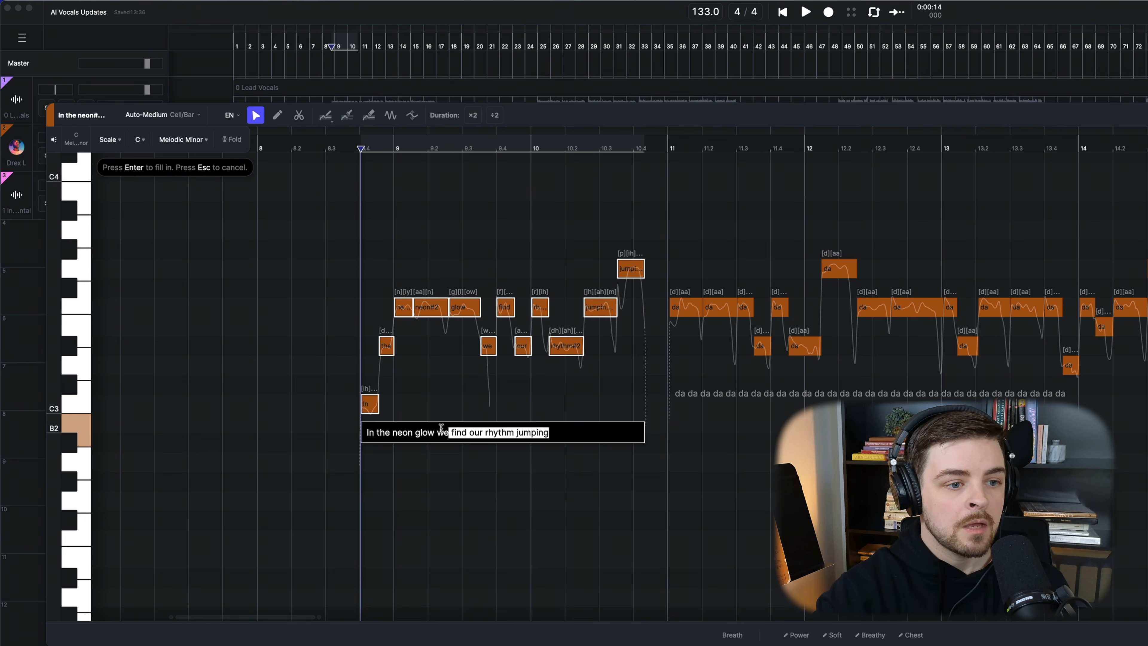
{"action": "key", "text": "BackSpace"}
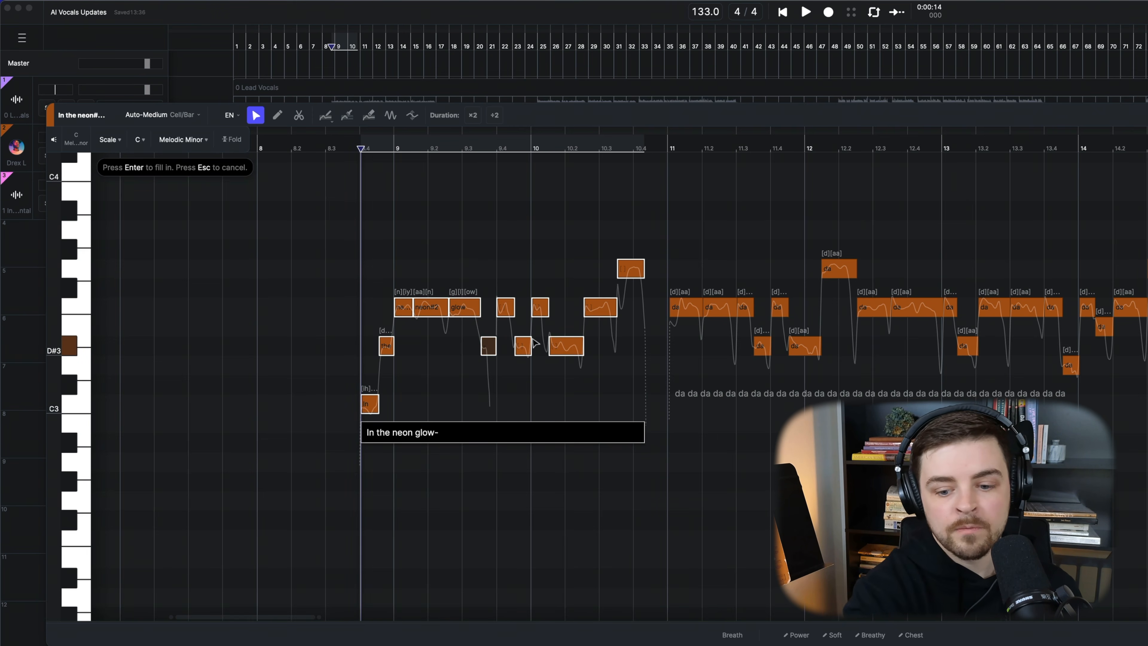
{"action": "type", "text": "------"}
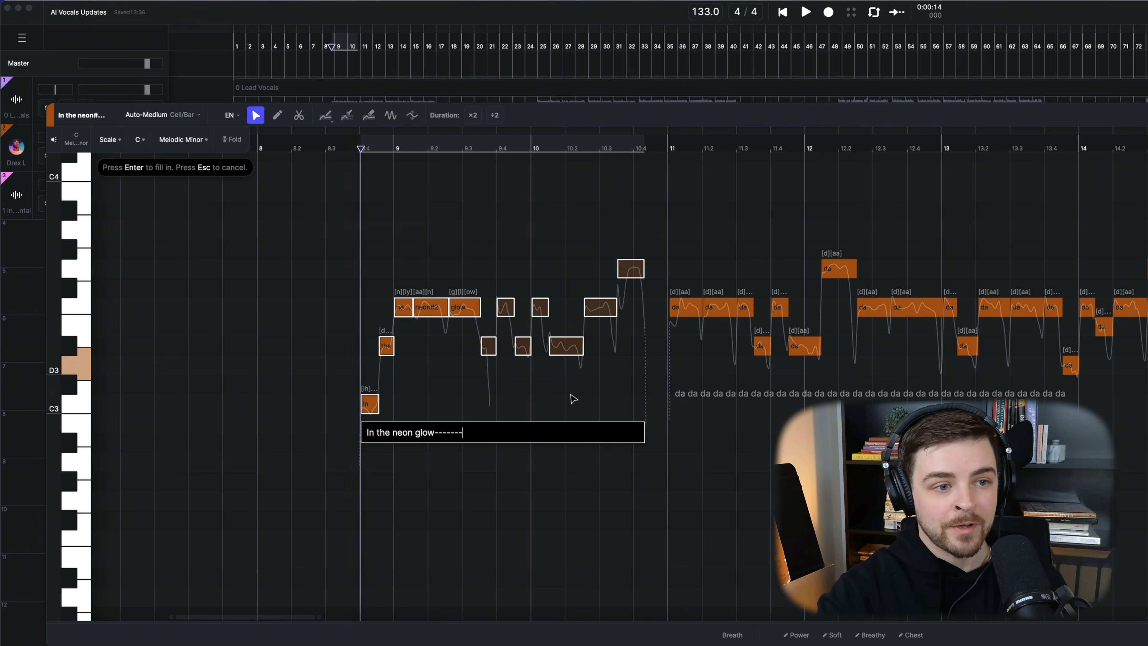
{"action": "key", "text": "Return"}
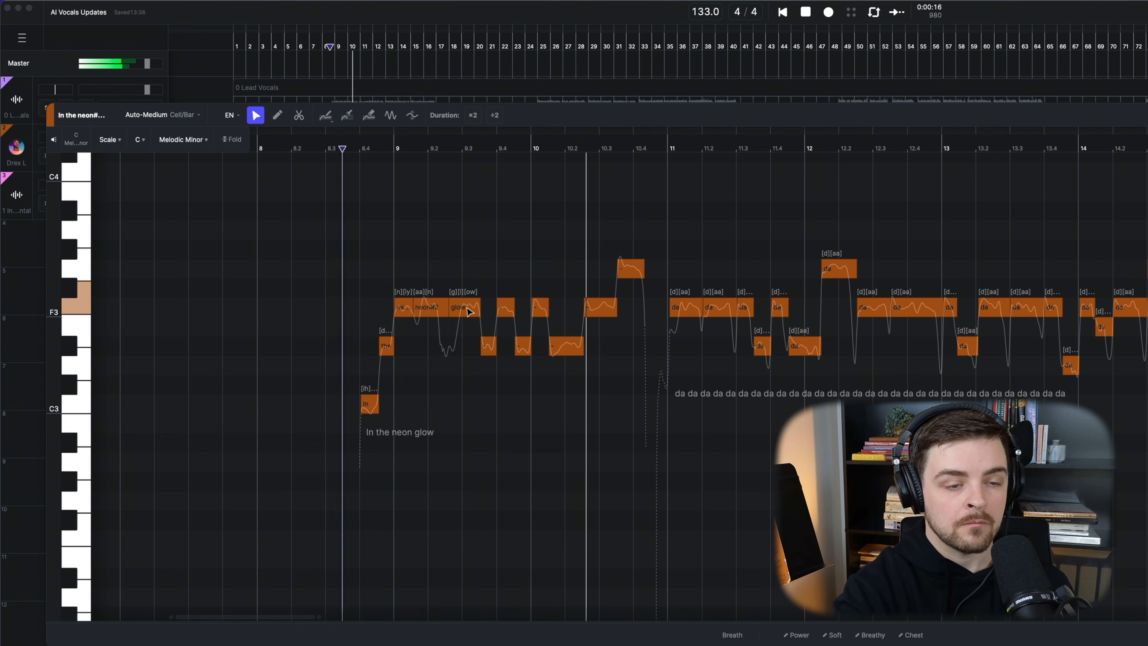
{"action": "key", "text": "space"}
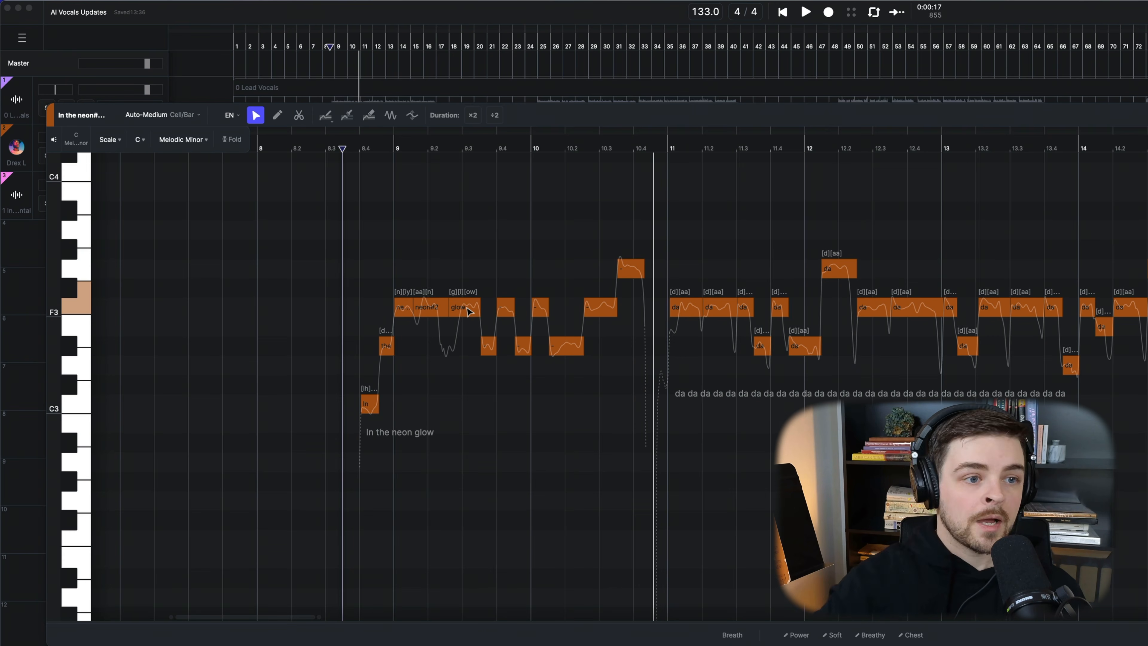
Raise the note holding the second syllable of "neon" from F3 to G3 and play the phrase from before bar 9
{"action": "left_click", "coordinate": [432, 308]}
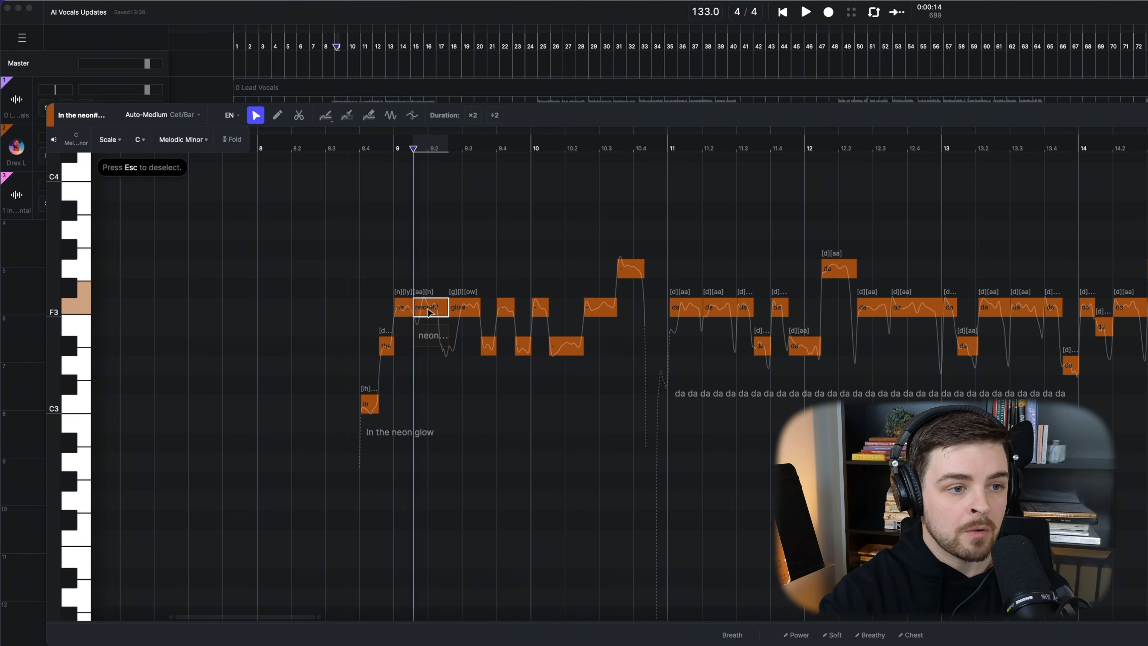
{"action": "left_click_drag", "start_coordinate": [430, 305], "coordinate": [431, 266]}
{"action": "left_click", "coordinate": [319, 408]}
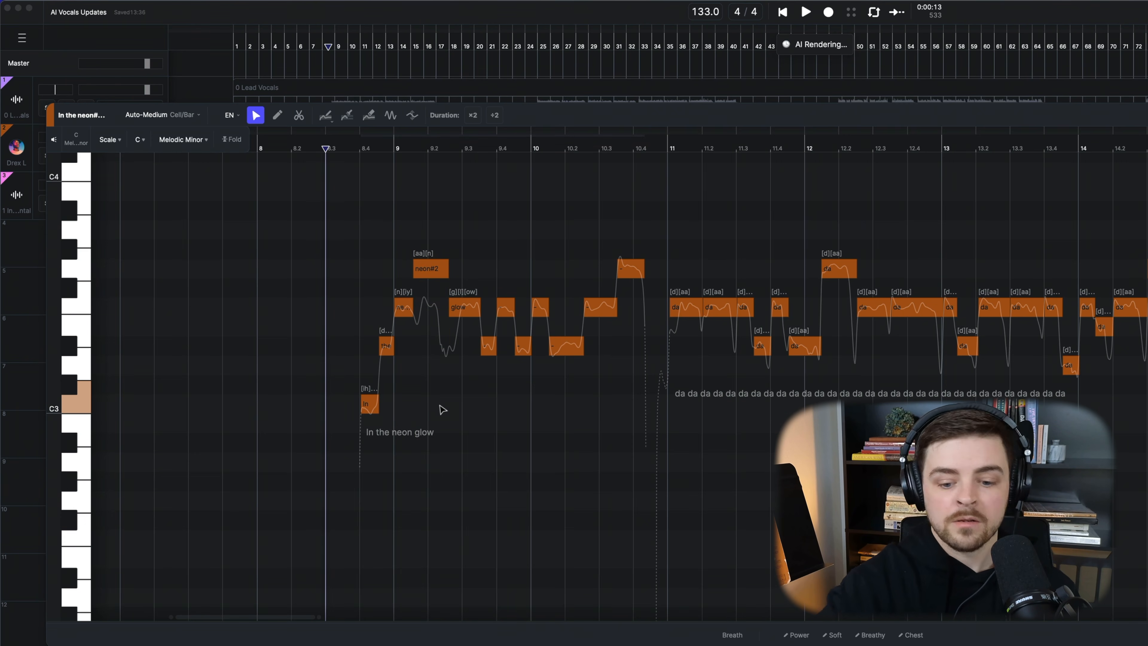
{"action": "key", "text": "space"}
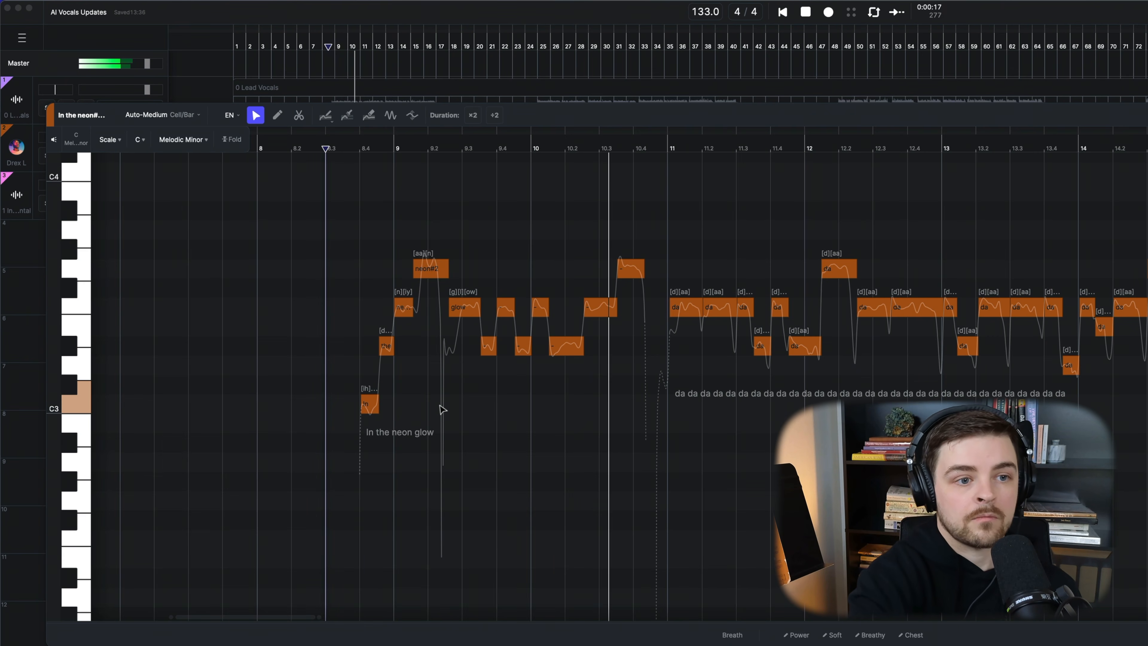
{"action": "key", "text": "space"}
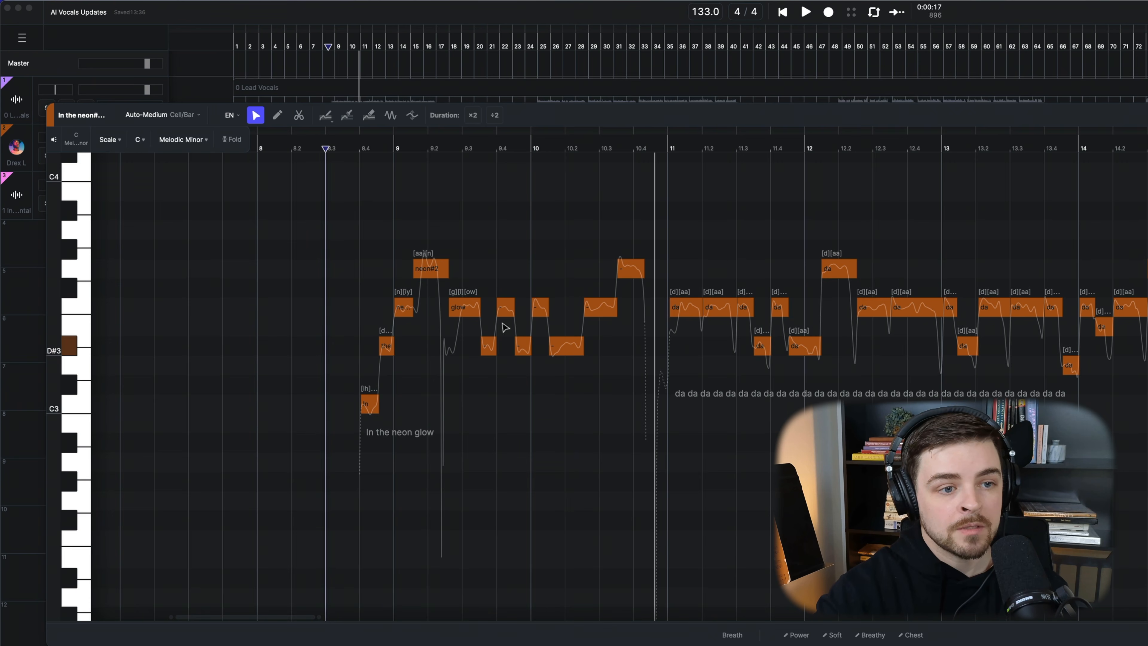
Draw a flat pitch line over the first phrase's last note and add vibrato with amplitude 1.0 to that note
{"action": "left_click", "coordinate": [325, 114]}
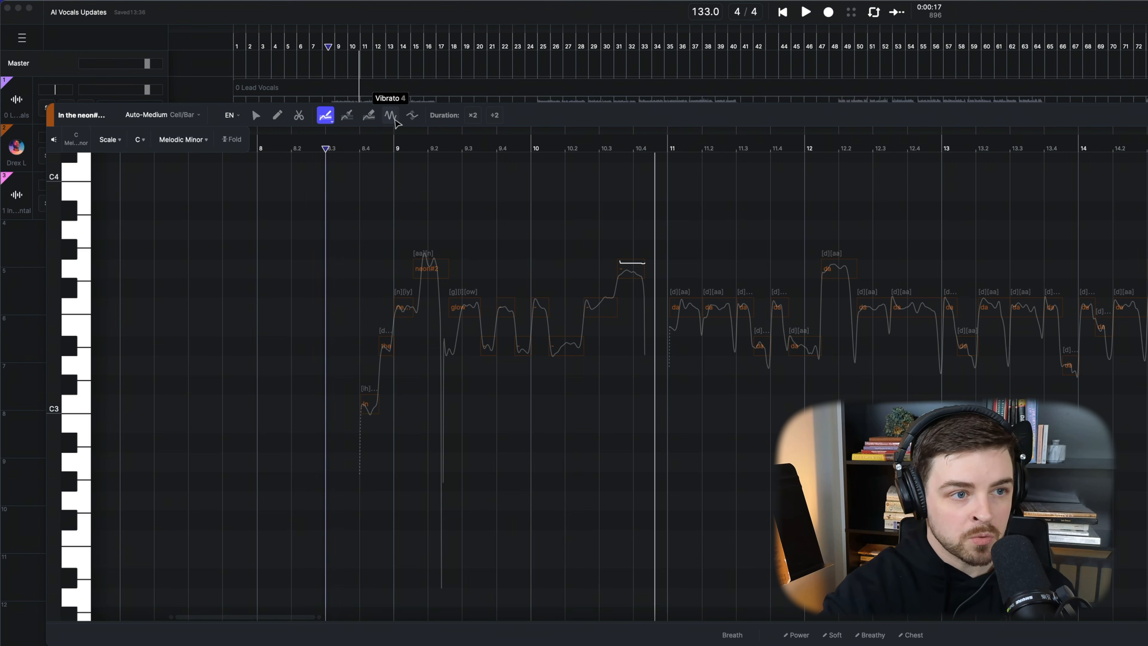
{"action": "left_click", "coordinate": [632, 262]}
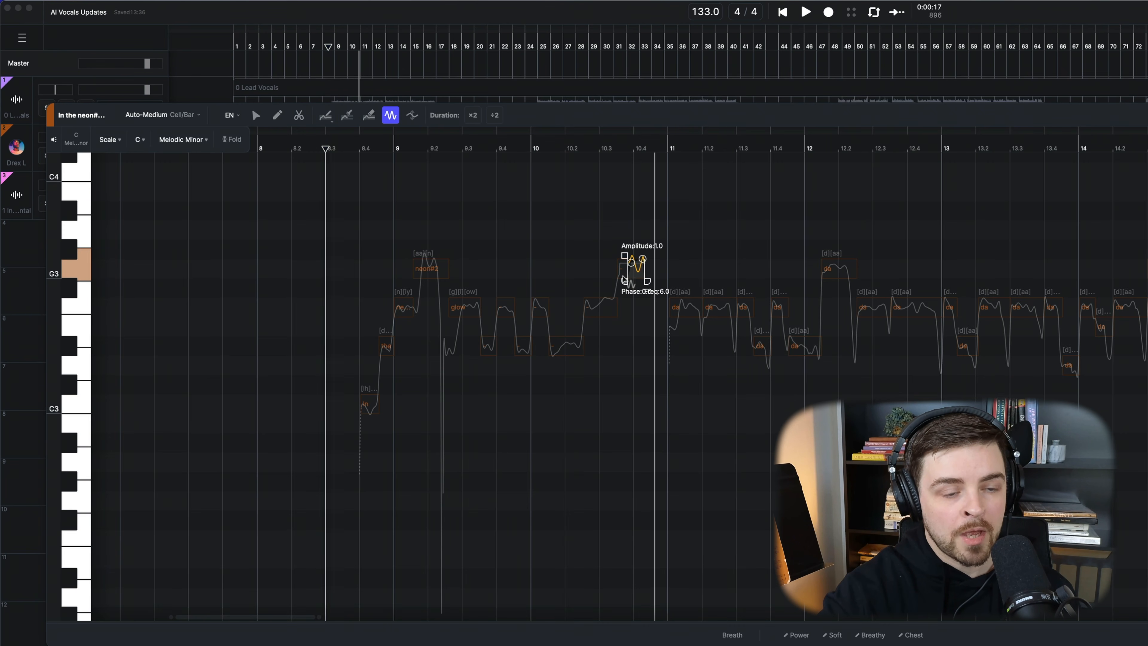
{"action": "left_click_drag", "start_coordinate": [603, 280], "coordinate": [712, 287]}
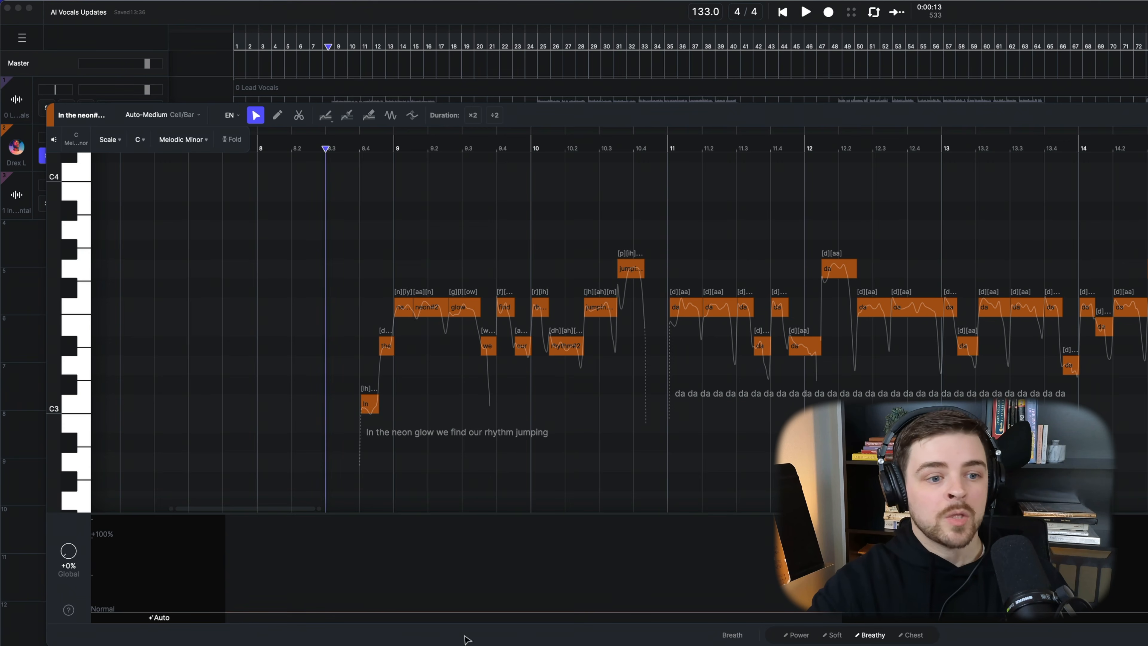
Raise the Power and Chest parameters to about +100% across the first phrase and play it back
{"action": "left_click", "coordinate": [731, 635]}
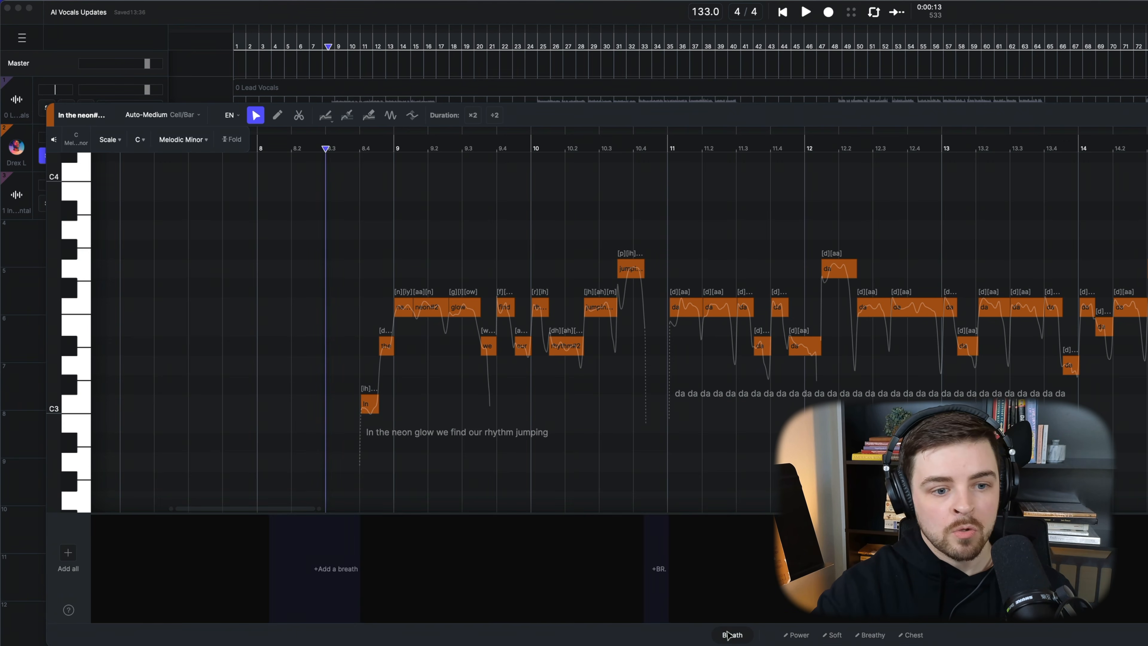
{"action": "left_click", "coordinate": [798, 635]}
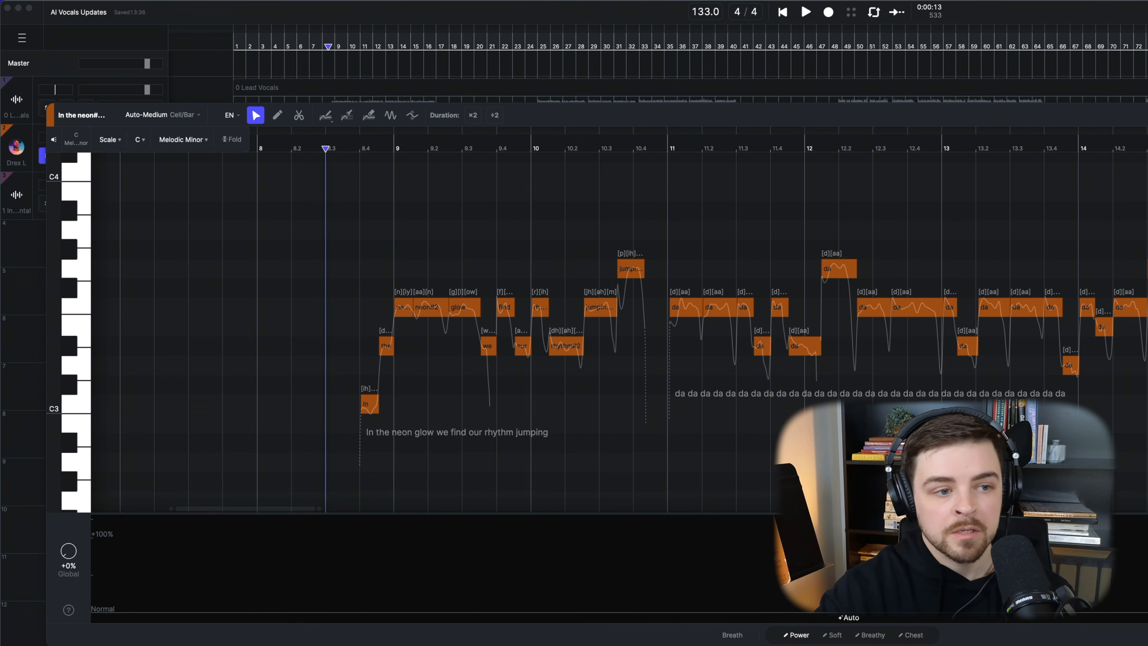
{"action": "left_click", "coordinate": [857, 634]}
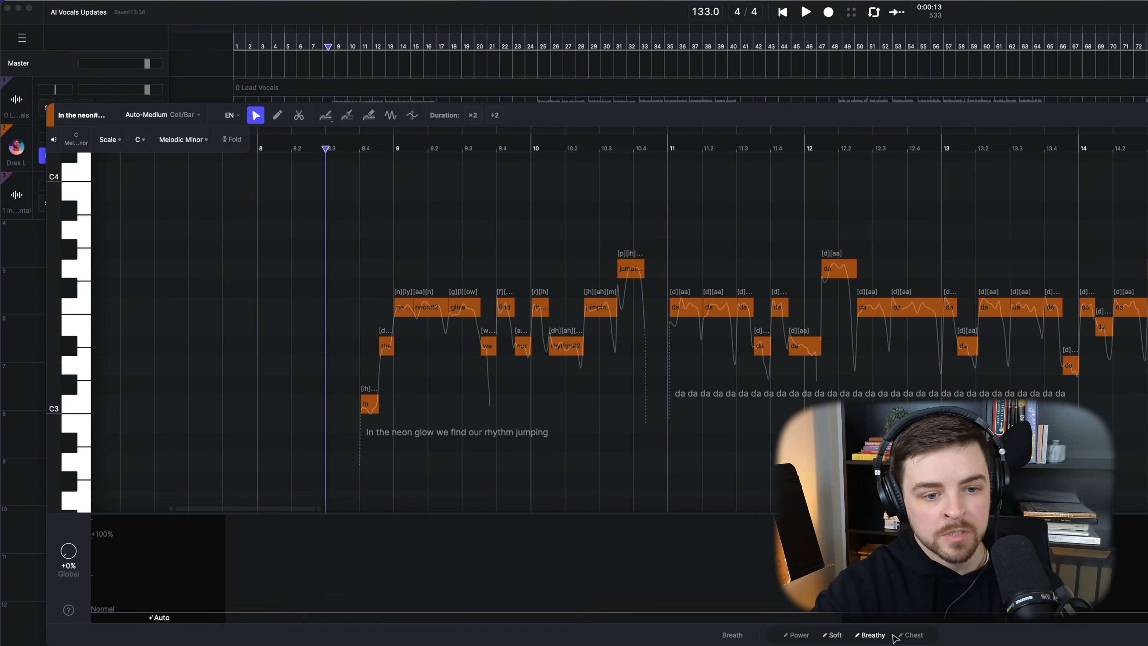
{"action": "left_click", "coordinate": [797, 635]}
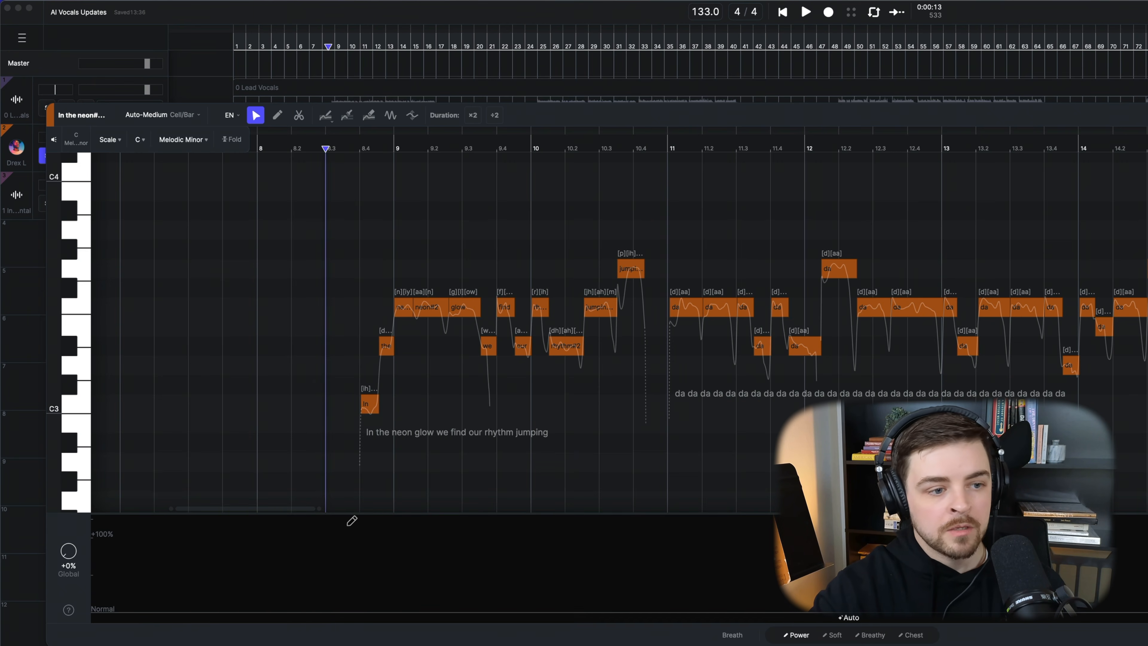
{"action": "left_click_drag", "start_coordinate": [330, 515], "coordinate": [683, 486]}
{"action": "left_click", "coordinate": [911, 635]}
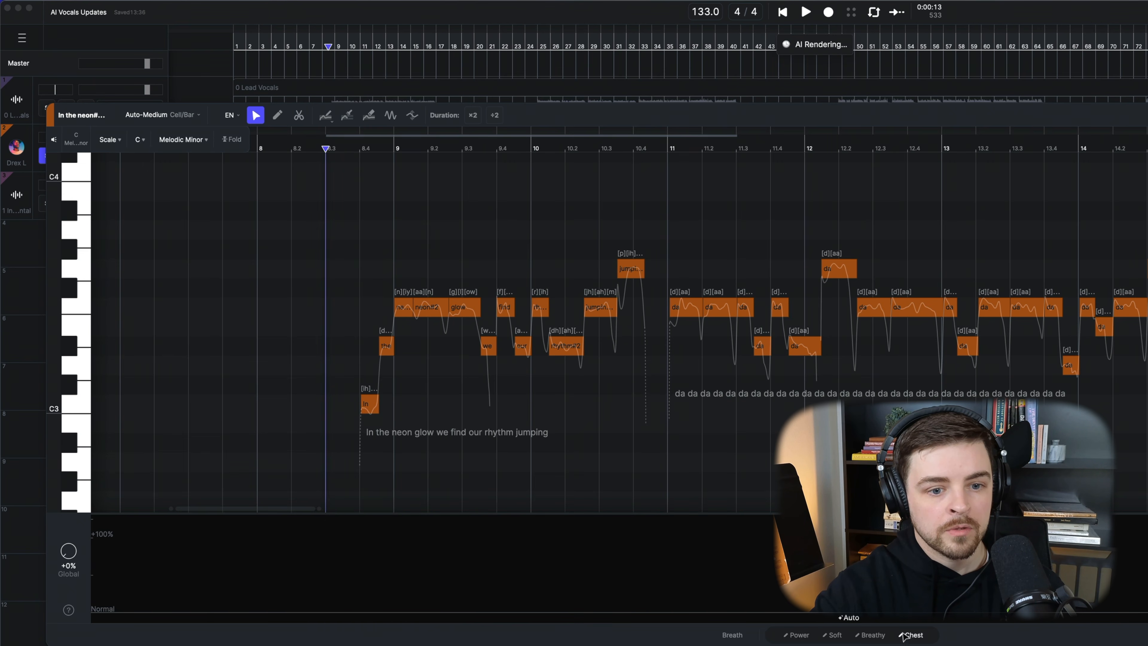
{"action": "left_click_drag", "start_coordinate": [323, 516], "coordinate": [675, 497]}
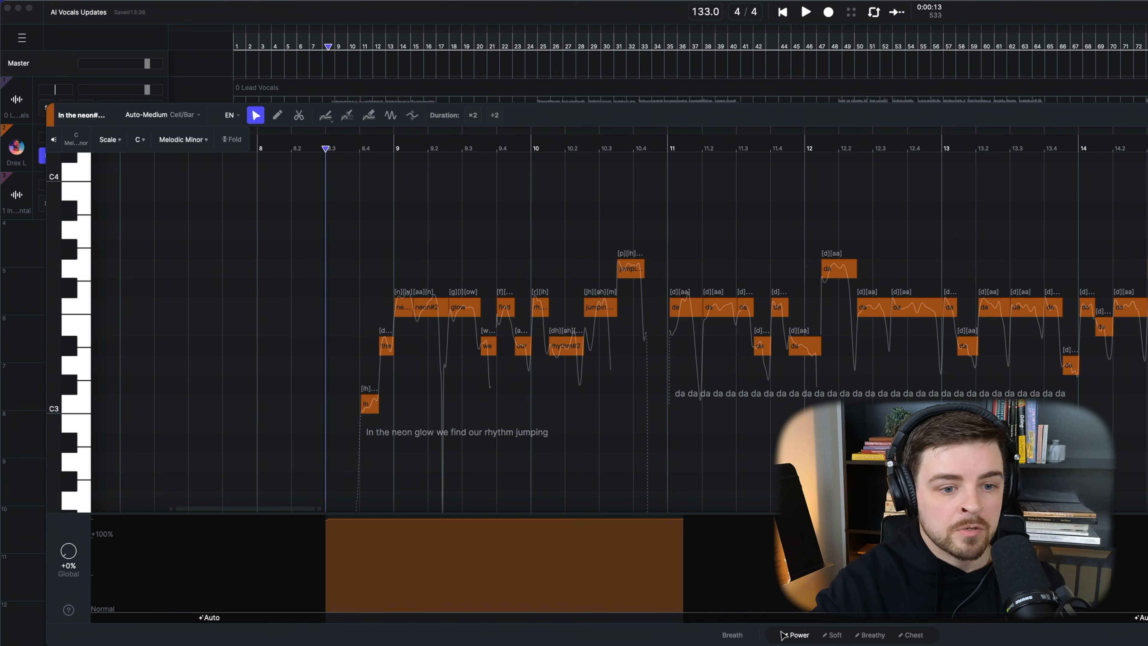
{"action": "key", "text": "space"}
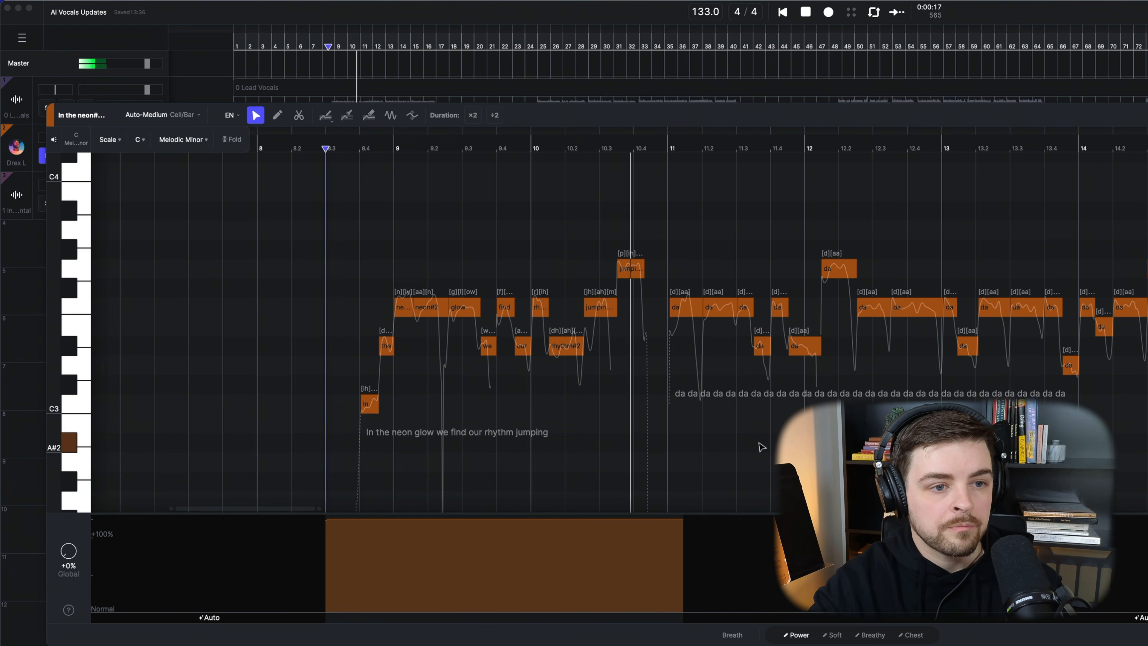
{"action": "key", "text": "space"}
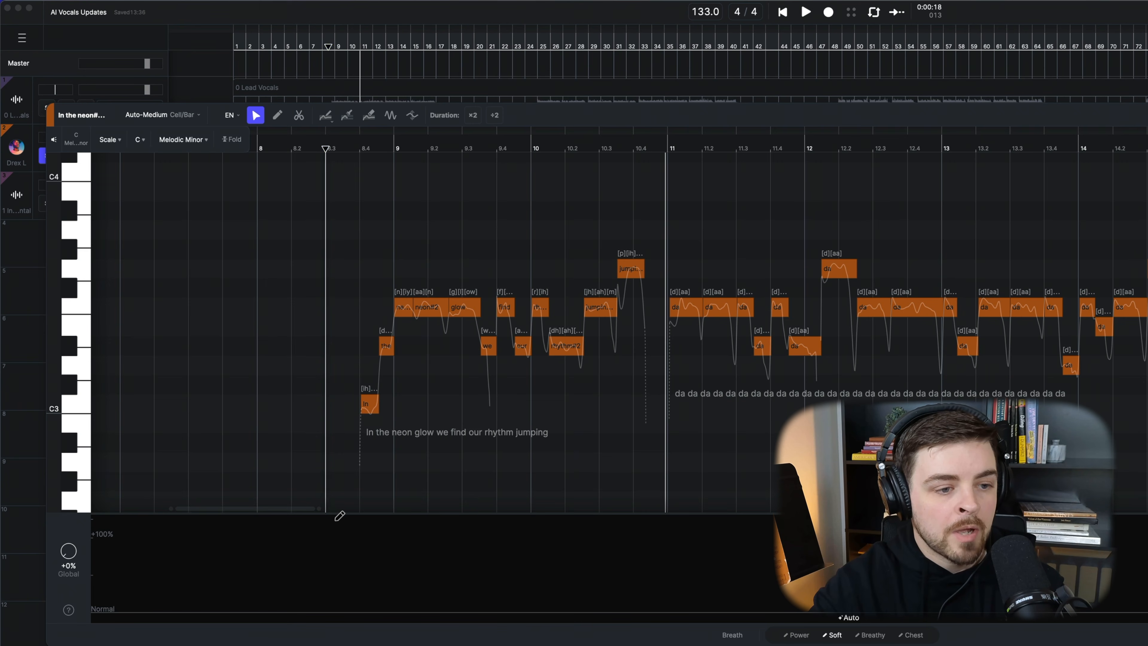
Raise the Soft and Breathy parameters to about +100% across the first phrase and play it back
{"action": "left_click_drag", "start_coordinate": [334, 518], "coordinate": [675, 502]}
{"action": "left_click", "coordinate": [870, 635]}
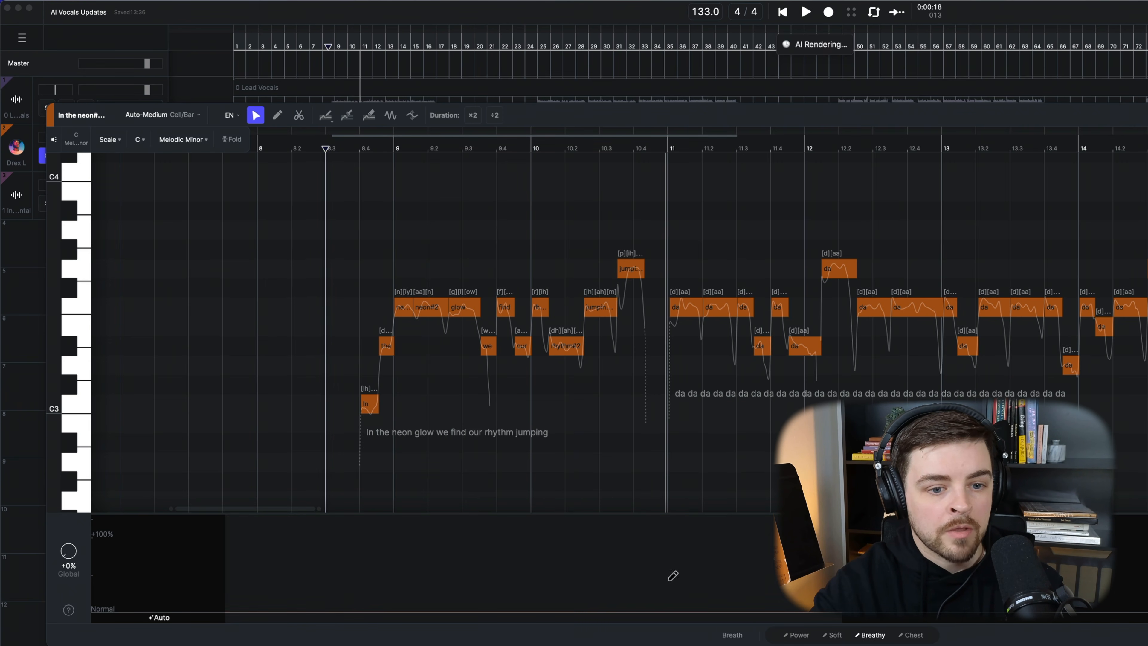
{"action": "left_click_drag", "start_coordinate": [312, 511], "coordinate": [677, 497]}
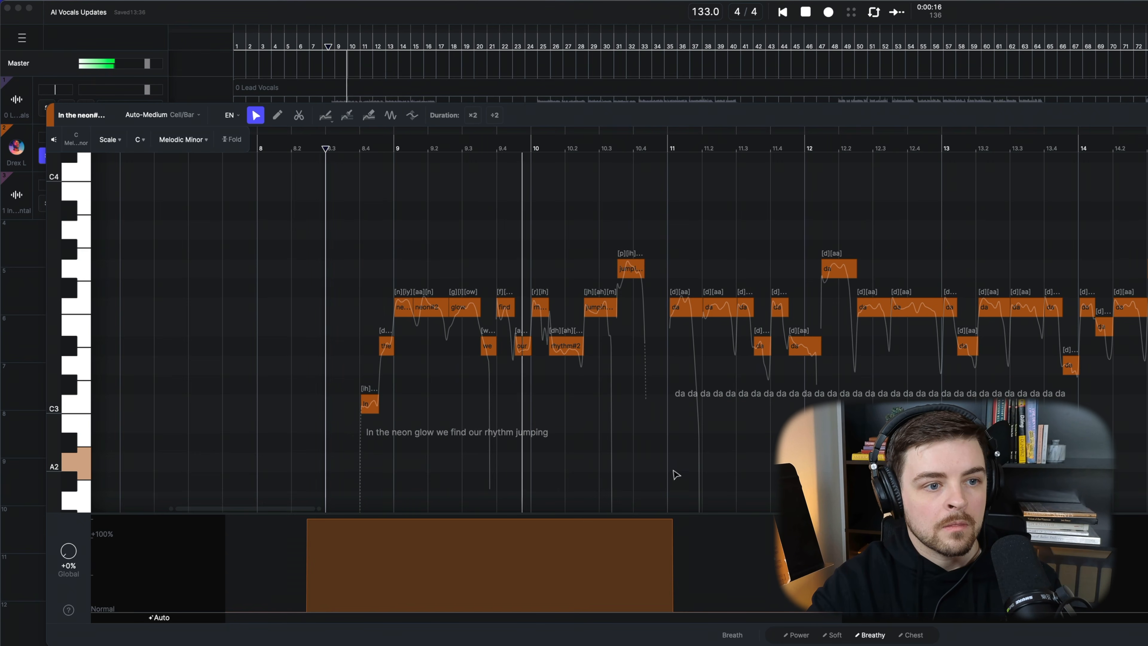
{"action": "key", "text": "space"}
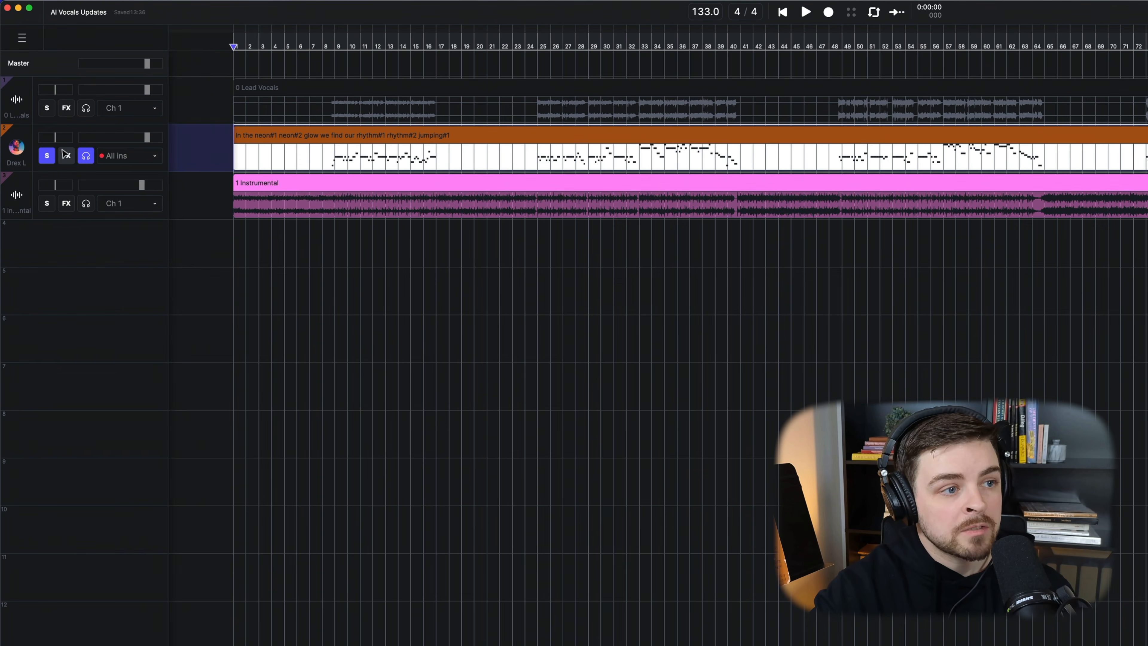
Place the playhead near the vocal's start, just after bar 9, and open the converted vocal track's effects
{"action": "left_click", "coordinate": [339, 154]}
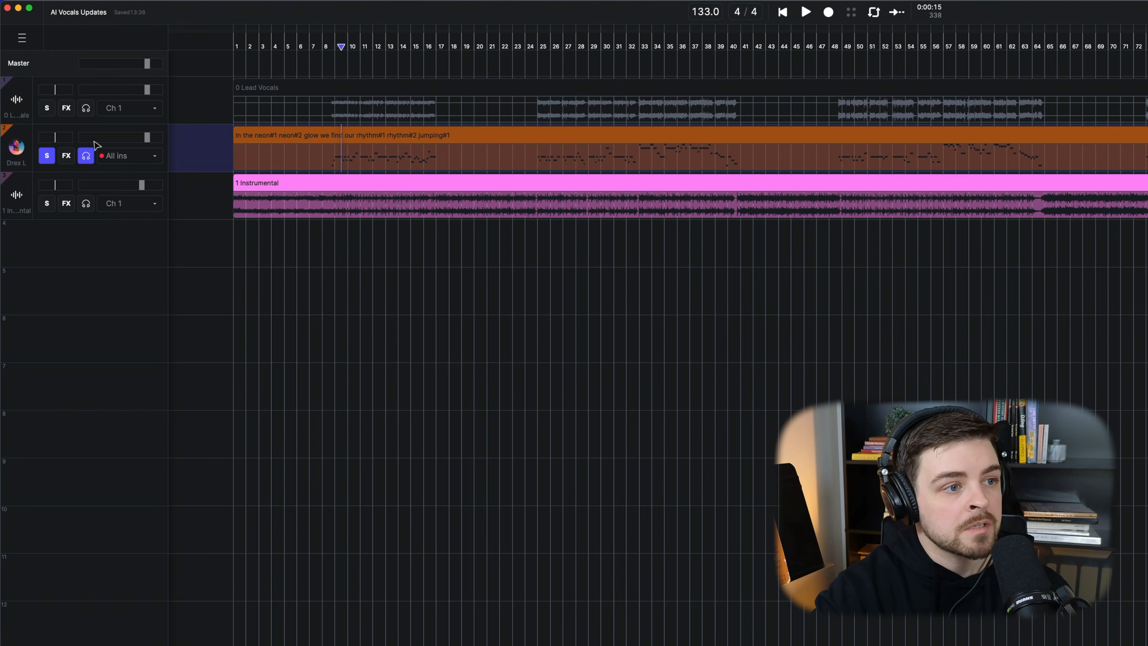
{"action": "left_click", "coordinate": [66, 155]}
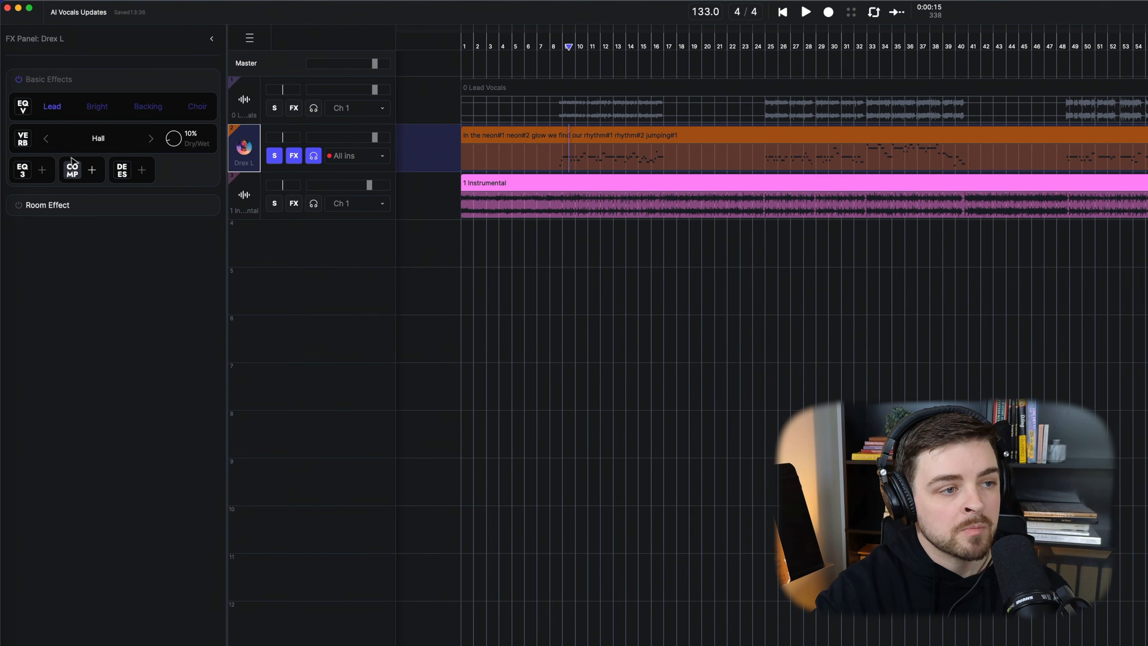